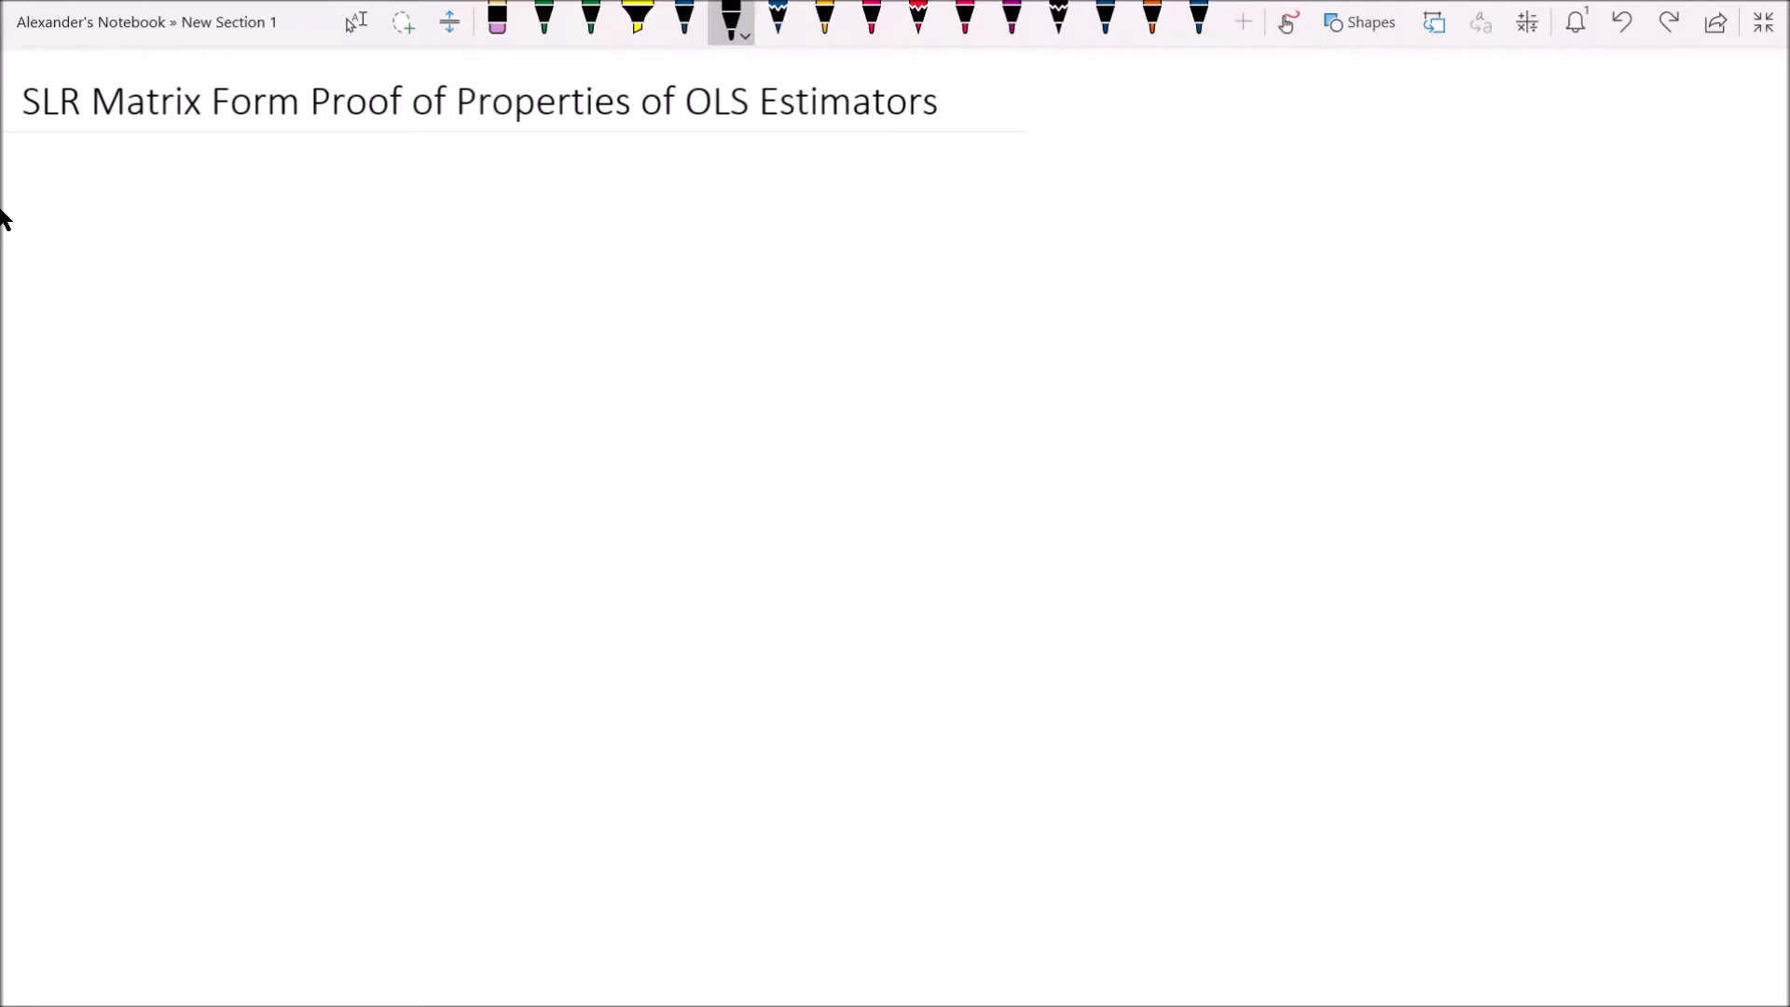
Ink 'Y = Xβ + ε' below the title with an arrow labelling ε 'error terms'
{"action": "mouse_move", "coordinate": [353, 150]}
{"action": "left_mouse_down"}
{"action": "mouse_move", "coordinate": [374, 149]}
{"action": "mouse_move", "coordinate": [365, 186]}
{"action": "mouse_move", "coordinate": [393, 169]}
{"action": "left_mouse_up"}
{"action": "left_click_drag", "start_coordinate": [386, 179], "coordinate": [436, 182]}
{"action": "mouse_move", "coordinate": [440, 156]}
{"action": "left_mouse_down"}
{"action": "mouse_move", "coordinate": [428, 185]}
{"action": "mouse_move", "coordinate": [466, 165]}
{"action": "mouse_move", "coordinate": [458, 178]}
{"action": "mouse_move", "coordinate": [506, 174]}
{"action": "left_mouse_up"}
{"action": "mouse_move", "coordinate": [495, 165]}
{"action": "left_mouse_down"}
{"action": "mouse_move", "coordinate": [495, 183]}
{"action": "mouse_move", "coordinate": [538, 176]}
{"action": "mouse_move", "coordinate": [578, 209]}
{"action": "mouse_move", "coordinate": [570, 185]}
{"action": "mouse_move", "coordinate": [695, 186]}
{"action": "left_mouse_up"}
{"action": "left_click_drag", "start_coordinate": [686, 173], "coordinate": [762, 182]}
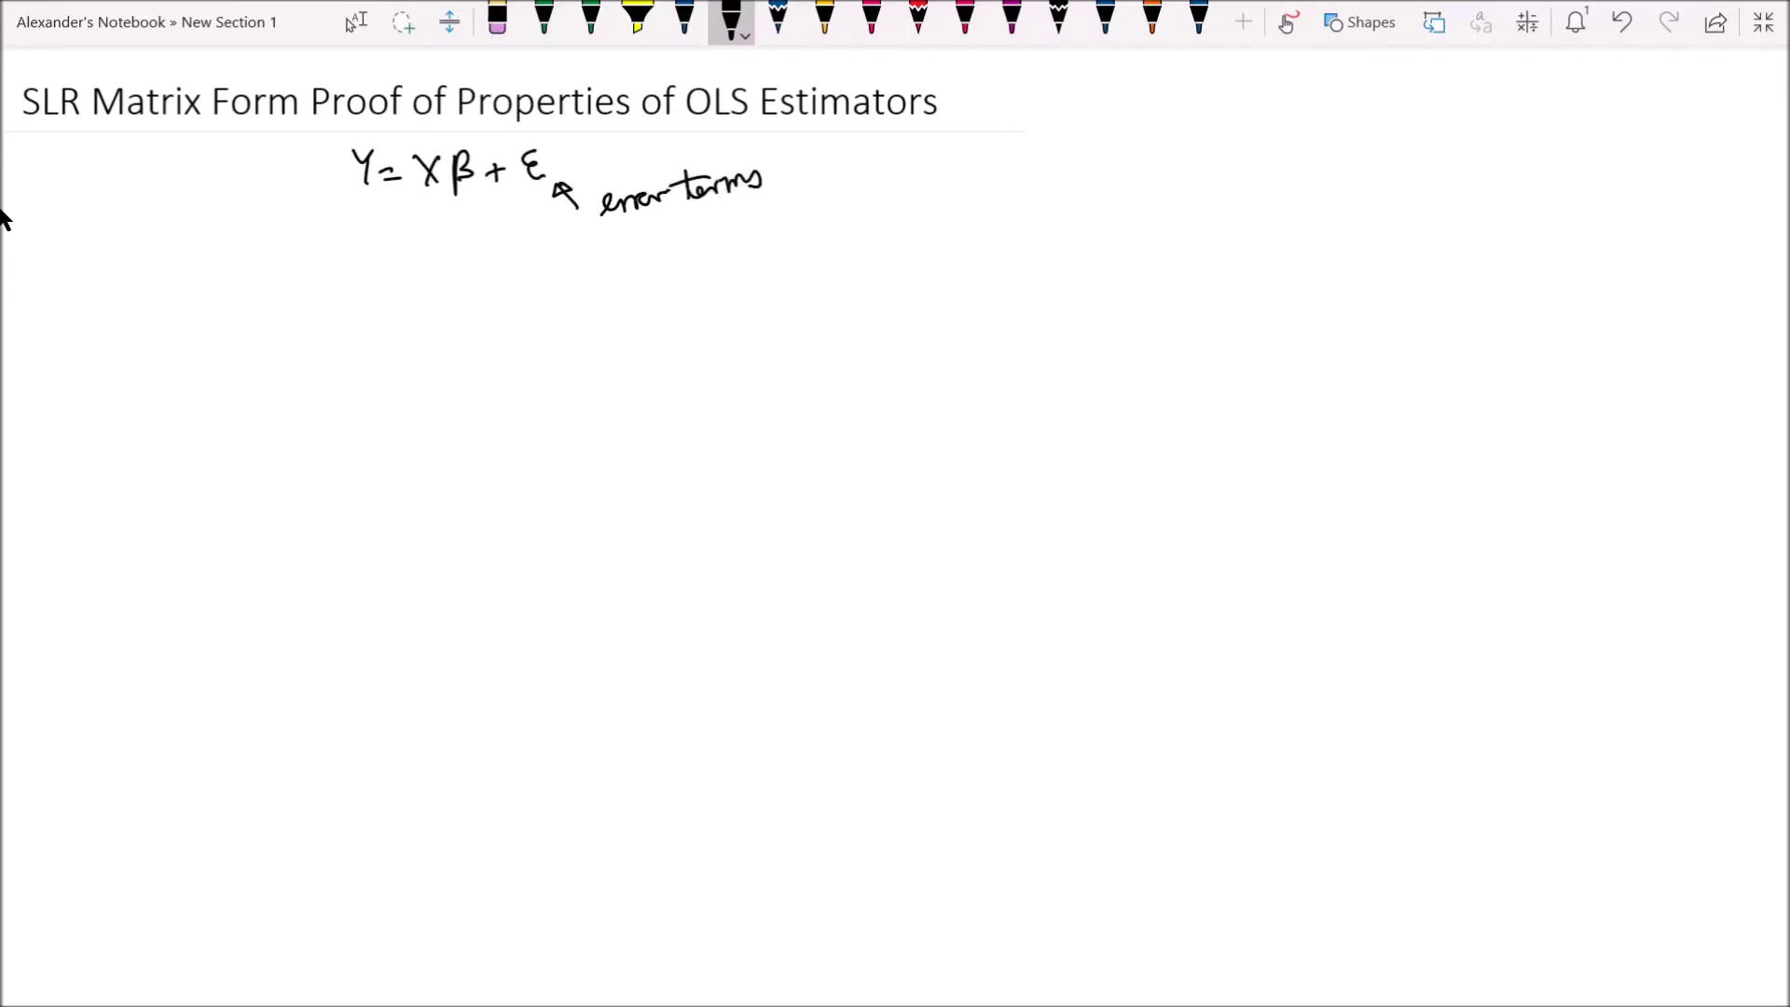
{"action": "left_click", "coordinate": [355, 20]}
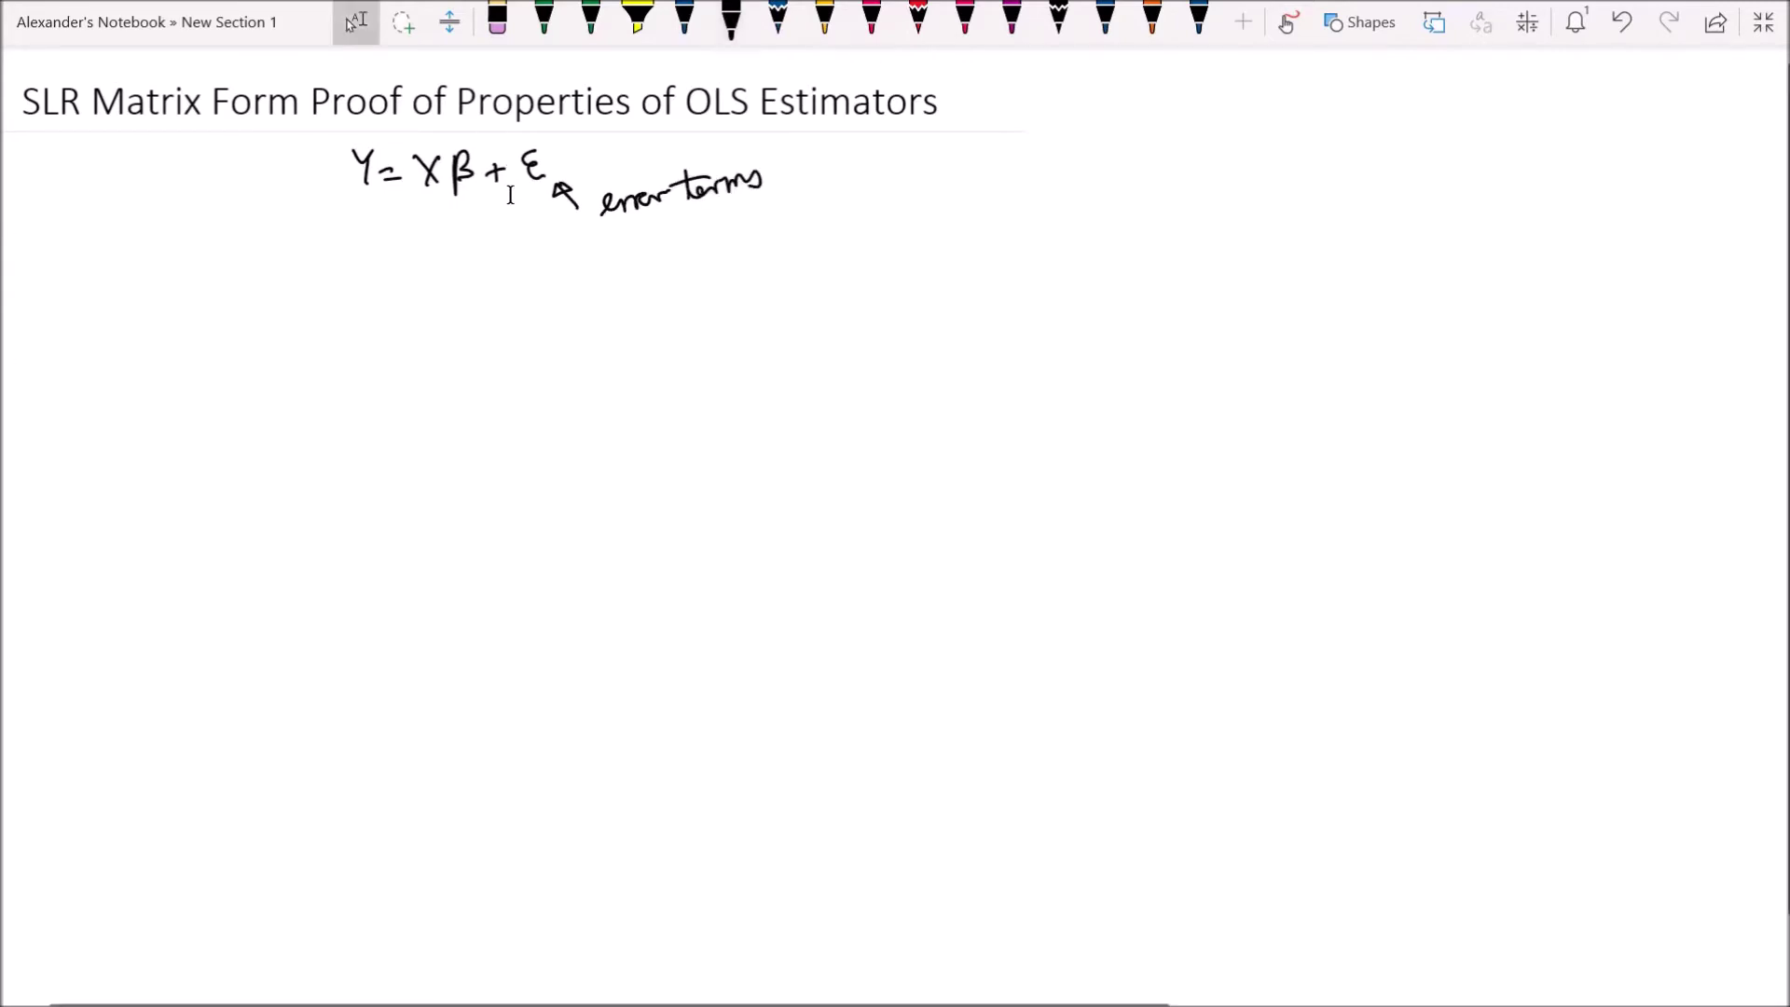
Zoom in and handwrite β̂ = (XᵀX)⁻¹XᵀY, bracing (XᵀX) labelled 'symmetric'
{"action": "scroll", "coordinate": [491, 244], "scroll_direction": "up", "scroll_amount": 3}
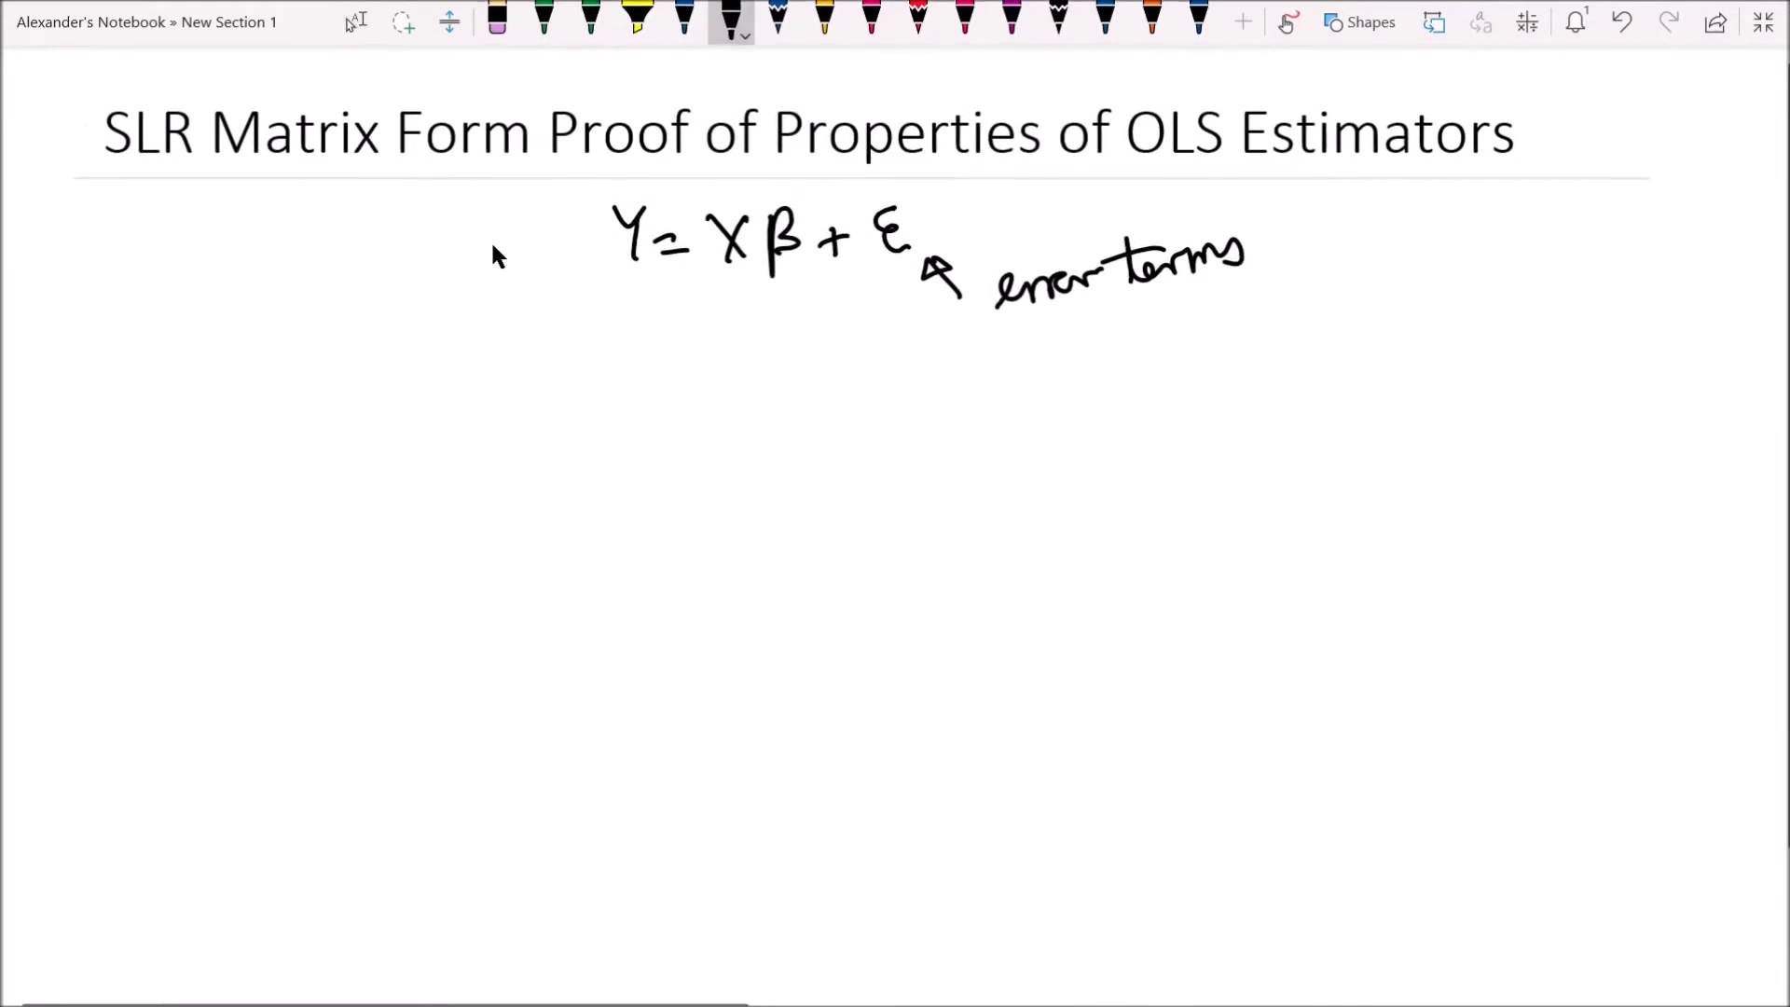
{"action": "mouse_move", "coordinate": [474, 381]}
{"action": "left_mouse_down"}
{"action": "mouse_move", "coordinate": [468, 432]}
{"action": "mouse_move", "coordinate": [479, 352]}
{"action": "mouse_move", "coordinate": [558, 411]}
{"action": "left_mouse_up"}
{"action": "left_click_drag", "start_coordinate": [602, 382], "coordinate": [607, 439]}
{"action": "mouse_move", "coordinate": [623, 394]}
{"action": "left_mouse_down"}
{"action": "mouse_move", "coordinate": [645, 425]}
{"action": "mouse_move", "coordinate": [625, 430]}
{"action": "left_mouse_up"}
{"action": "mouse_move", "coordinate": [661, 384]}
{"action": "left_mouse_down"}
{"action": "mouse_move", "coordinate": [656, 413]}
{"action": "mouse_move", "coordinate": [675, 382]}
{"action": "mouse_move", "coordinate": [705, 426]}
{"action": "left_mouse_up"}
{"action": "mouse_move", "coordinate": [706, 395]}
{"action": "left_mouse_down"}
{"action": "mouse_move", "coordinate": [679, 427]}
{"action": "mouse_move", "coordinate": [713, 438]}
{"action": "left_mouse_up"}
{"action": "mouse_move", "coordinate": [735, 396]}
{"action": "left_mouse_down"}
{"action": "mouse_move", "coordinate": [762, 389]}
{"action": "mouse_move", "coordinate": [821, 440]}
{"action": "mouse_move", "coordinate": [800, 437]}
{"action": "left_mouse_up"}
{"action": "mouse_move", "coordinate": [832, 393]}
{"action": "left_mouse_down"}
{"action": "mouse_move", "coordinate": [831, 408]}
{"action": "mouse_move", "coordinate": [846, 386]}
{"action": "mouse_move", "coordinate": [879, 389]}
{"action": "mouse_move", "coordinate": [866, 436]}
{"action": "left_mouse_up"}
{"action": "mouse_move", "coordinate": [586, 451]}
{"action": "left_mouse_down"}
{"action": "mouse_move", "coordinate": [605, 478]}
{"action": "mouse_move", "coordinate": [744, 464]}
{"action": "left_mouse_up"}
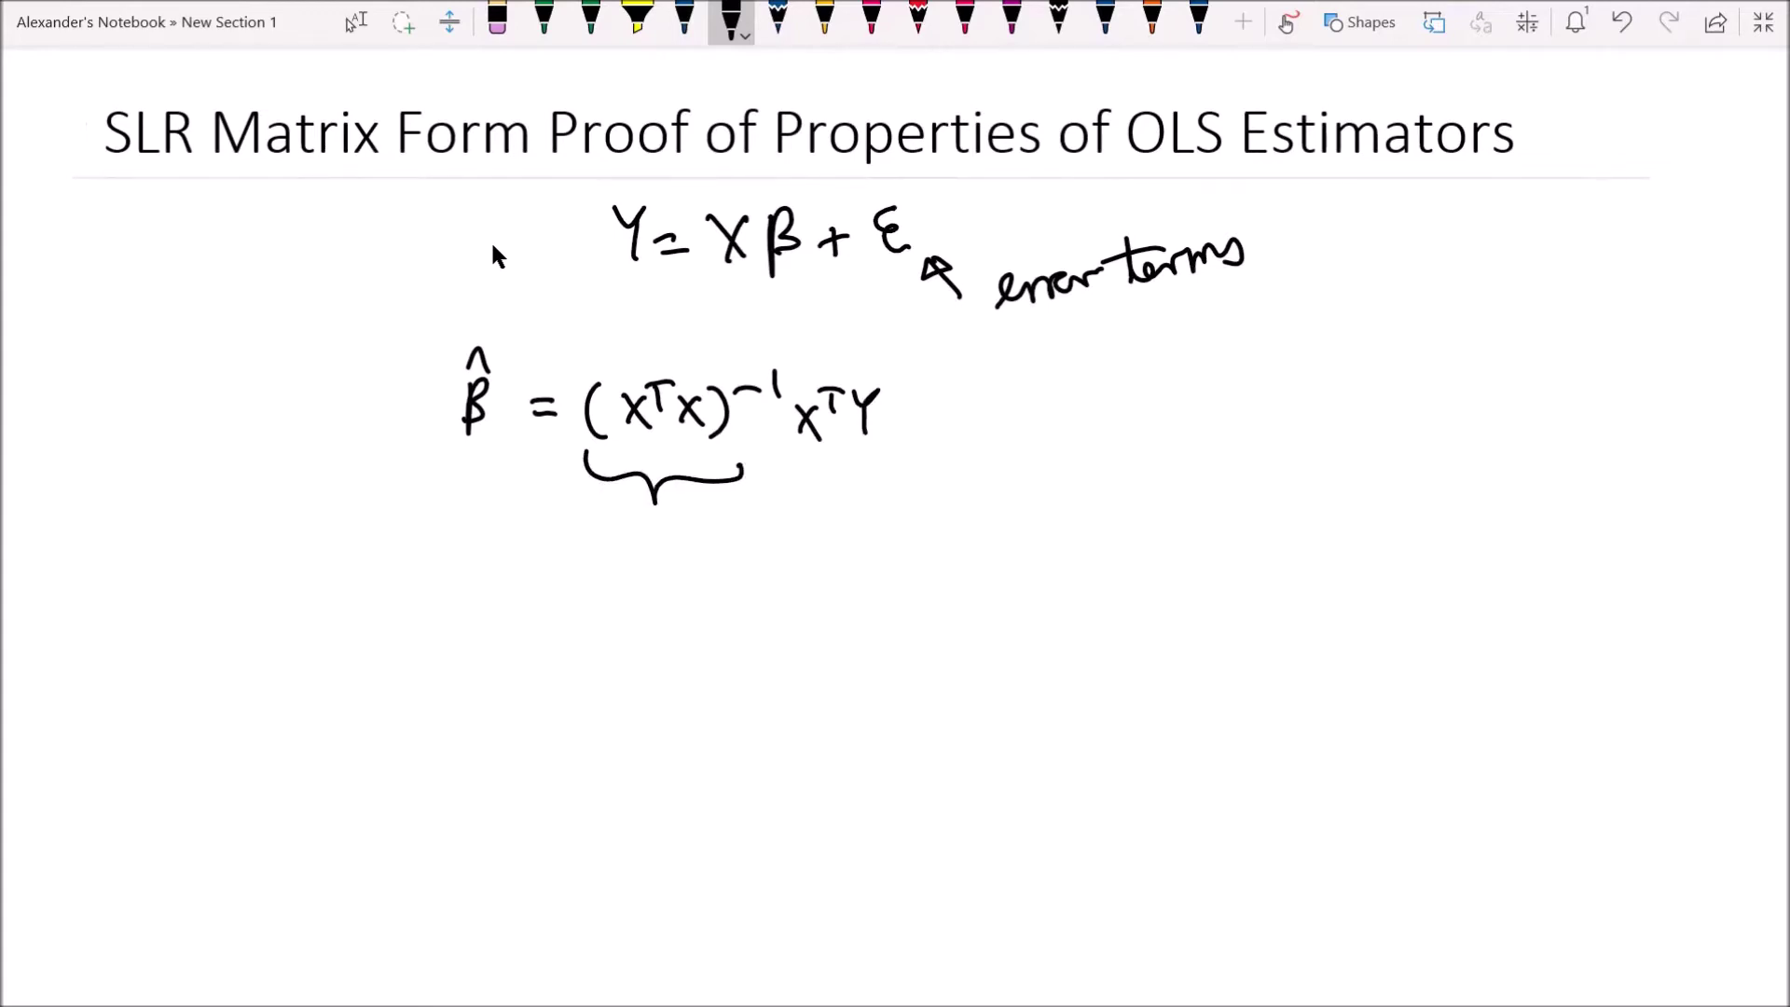
{"action": "mouse_move", "coordinate": [613, 543]}
{"action": "left_mouse_down"}
{"action": "mouse_move", "coordinate": [596, 569]}
{"action": "mouse_move", "coordinate": [643, 548]}
{"action": "mouse_move", "coordinate": [623, 597]}
{"action": "mouse_move", "coordinate": [686, 556]}
{"action": "mouse_move", "coordinate": [793, 551]}
{"action": "mouse_move", "coordinate": [754, 536]}
{"action": "left_mouse_up"}
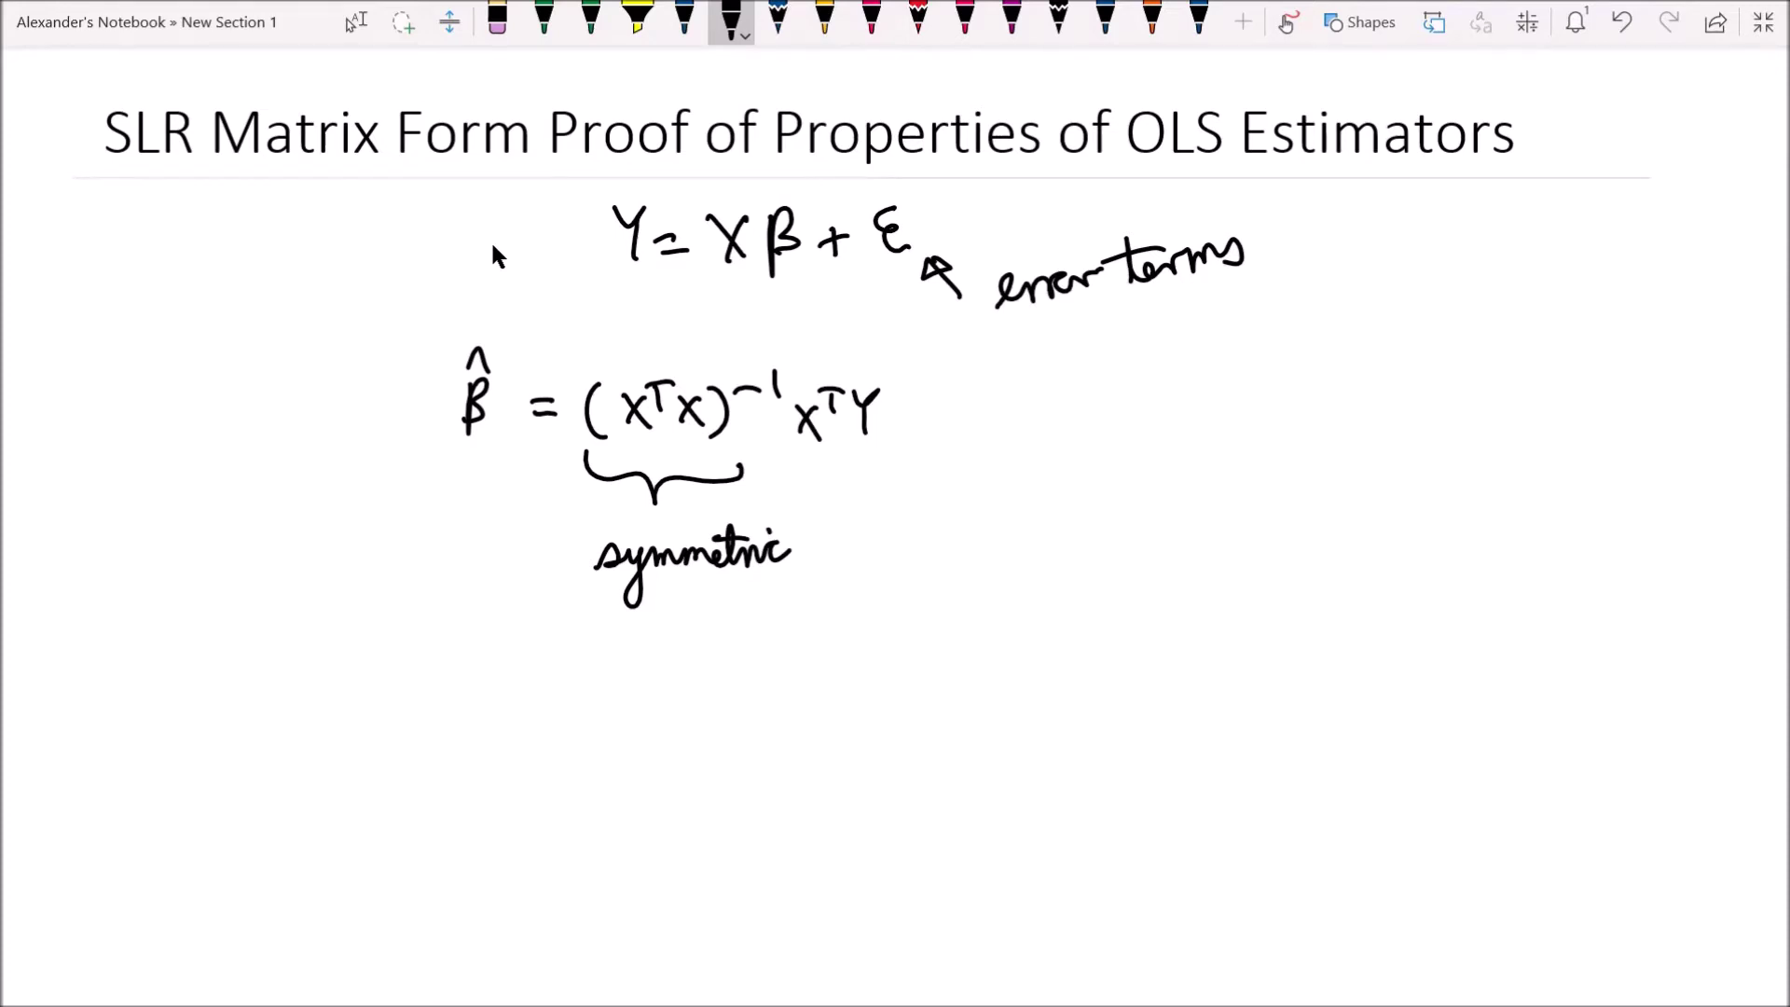
Handwrite E[εi] = 0 for all i, with i = 1,2,...,n below it
{"action": "mouse_move", "coordinate": [1172, 351]}
{"action": "left_mouse_down"}
{"action": "mouse_move", "coordinate": [1203, 342]}
{"action": "mouse_move", "coordinate": [1200, 395]}
{"action": "mouse_move", "coordinate": [1197, 376]}
{"action": "mouse_move", "coordinate": [1253, 401]}
{"action": "mouse_move", "coordinate": [1268, 375]}
{"action": "mouse_move", "coordinate": [1296, 395]}
{"action": "left_mouse_up"}
{"action": "mouse_move", "coordinate": [1305, 393]}
{"action": "left_mouse_down"}
{"action": "mouse_move", "coordinate": [1307, 414]}
{"action": "mouse_move", "coordinate": [1335, 355]}
{"action": "mouse_move", "coordinate": [1331, 429]}
{"action": "mouse_move", "coordinate": [1376, 377]}
{"action": "left_mouse_up"}
{"action": "mouse_move", "coordinate": [1357, 395]}
{"action": "left_mouse_down"}
{"action": "mouse_move", "coordinate": [1440, 379]}
{"action": "mouse_move", "coordinate": [1489, 440]}
{"action": "mouse_move", "coordinate": [1524, 401]}
{"action": "mouse_move", "coordinate": [1570, 396]}
{"action": "mouse_move", "coordinate": [1586, 366]}
{"action": "mouse_move", "coordinate": [1624, 416]}
{"action": "mouse_move", "coordinate": [1533, 484]}
{"action": "left_mouse_up"}
{"action": "left_click", "coordinate": [1621, 379]}
{"action": "left_click_drag", "start_coordinate": [1551, 458], "coordinate": [1608, 482]}
{"action": "mouse_move", "coordinate": [1616, 477]}
{"action": "left_mouse_down"}
{"action": "mouse_move", "coordinate": [1613, 500]}
{"action": "mouse_move", "coordinate": [1652, 479]}
{"action": "mouse_move", "coordinate": [1703, 502]}
{"action": "mouse_move", "coordinate": [1734, 473]}
{"action": "left_mouse_up"}
{"action": "left_click", "coordinate": [1672, 480]}
{"action": "left_click", "coordinate": [1684, 480]}
{"action": "left_click", "coordinate": [1696, 480]}
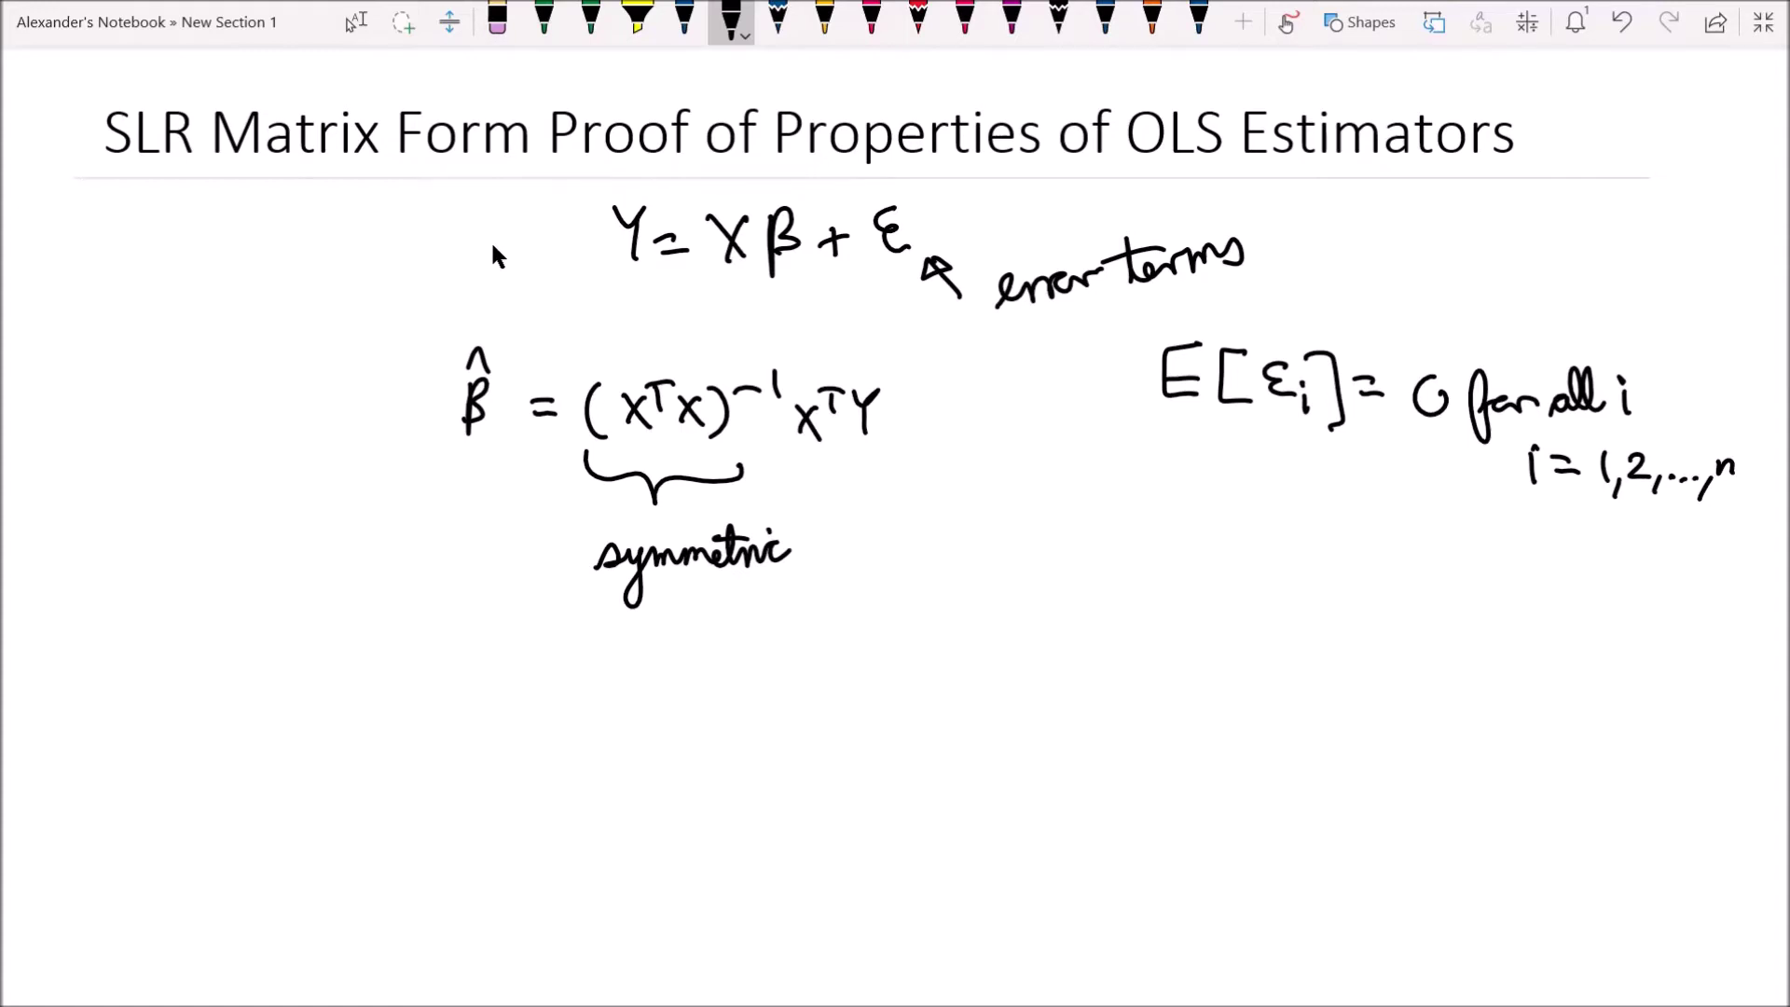
Handwrite E[ε] = 0ₙ below E[εi] = 0
{"action": "mouse_move", "coordinate": [1145, 484]}
{"action": "left_mouse_down"}
{"action": "mouse_move", "coordinate": [1169, 482]}
{"action": "mouse_move", "coordinate": [1165, 527]}
{"action": "mouse_move", "coordinate": [1168, 507]}
{"action": "left_mouse_up"}
{"action": "mouse_move", "coordinate": [1208, 482]}
{"action": "left_mouse_down"}
{"action": "mouse_move", "coordinate": [1209, 533]}
{"action": "mouse_move", "coordinate": [1244, 507]}
{"action": "mouse_move", "coordinate": [1253, 527]}
{"action": "mouse_move", "coordinate": [1288, 522]}
{"action": "mouse_move", "coordinate": [1279, 553]}
{"action": "mouse_move", "coordinate": [1339, 519]}
{"action": "left_mouse_up"}
{"action": "left_click", "coordinate": [1317, 522]}
{"action": "mouse_move", "coordinate": [1320, 530]}
{"action": "left_mouse_down"}
{"action": "mouse_move", "coordinate": [1405, 493]}
{"action": "mouse_move", "coordinate": [1391, 552]}
{"action": "mouse_move", "coordinate": [1423, 543]}
{"action": "mouse_move", "coordinate": [1410, 492]}
{"action": "left_mouse_up"}
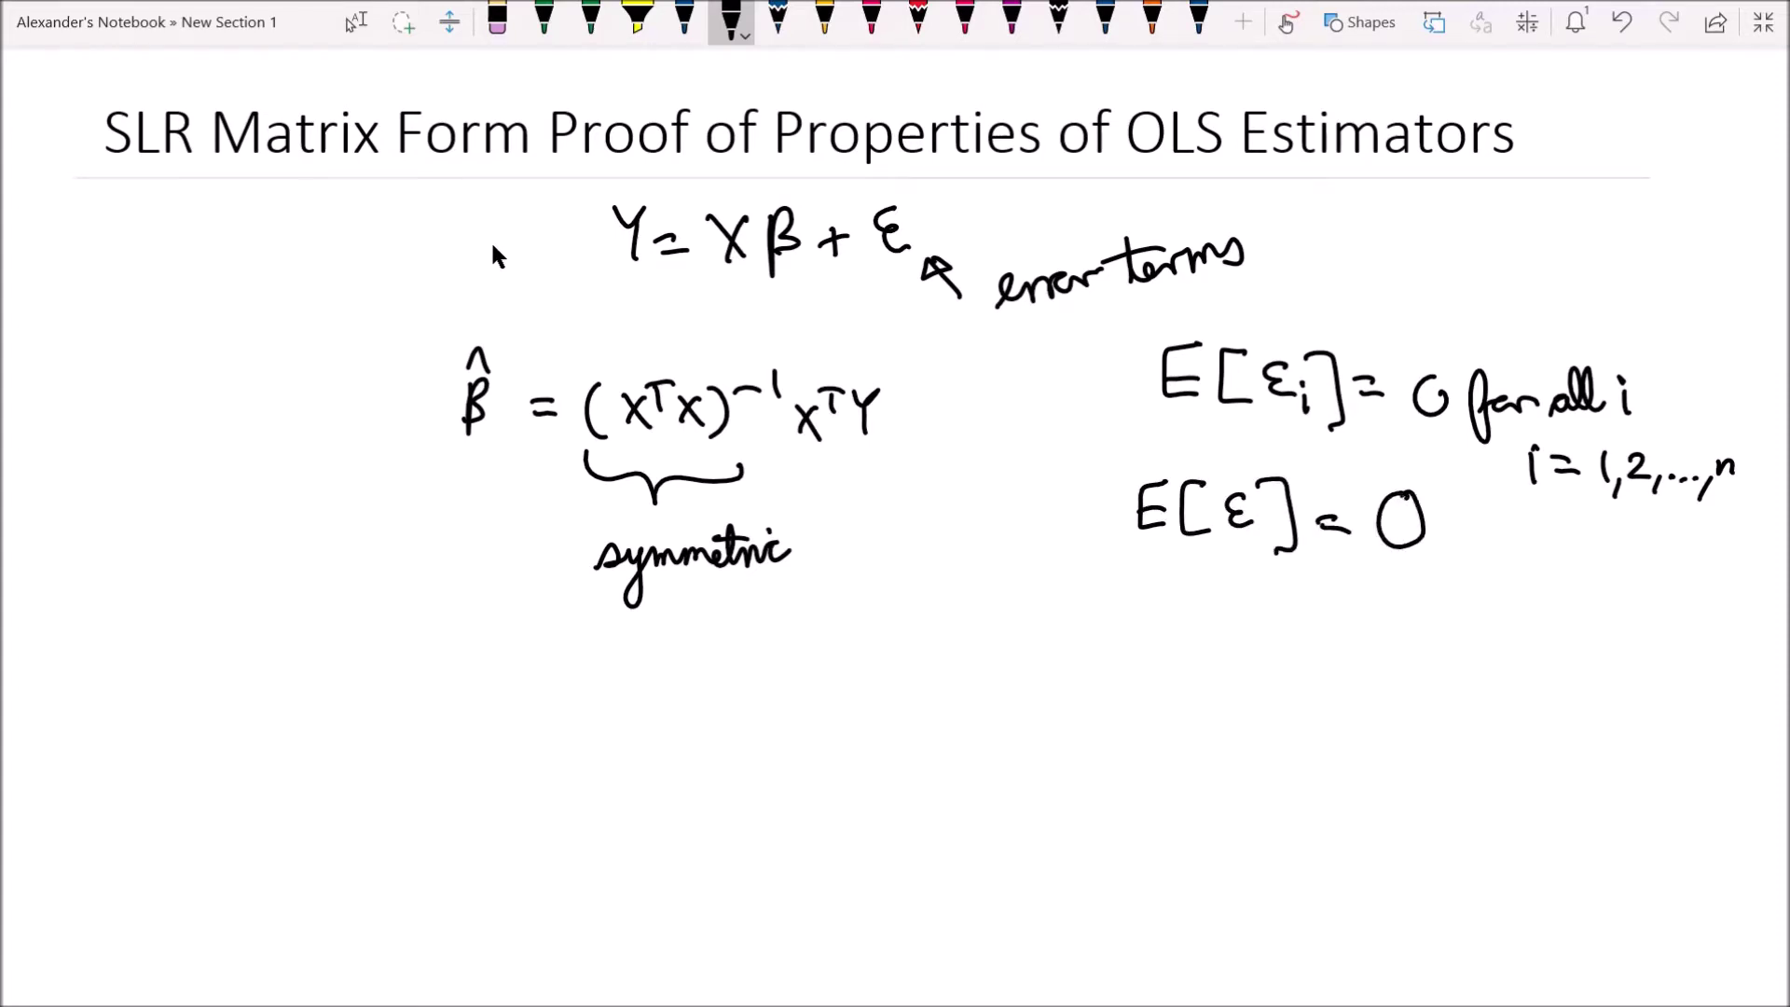
{"action": "left_click_drag", "start_coordinate": [1433, 548], "coordinate": [1451, 569]}
Write E[ε] = as a bracketed column vector of zeros (0, 0, ⋮, 0)
{"action": "mouse_move", "coordinate": [1243, 604]}
{"action": "left_mouse_down"}
{"action": "mouse_move", "coordinate": [1229, 617]}
{"action": "mouse_move", "coordinate": [1254, 631]}
{"action": "left_mouse_up"}
{"action": "left_click_drag", "start_coordinate": [1264, 612], "coordinate": [1290, 610]}
{"action": "left_click_drag", "start_coordinate": [1266, 628], "coordinate": [1293, 625]}
{"action": "mouse_move", "coordinate": [1180, 586]}
{"action": "left_mouse_down"}
{"action": "mouse_move", "coordinate": [1158, 634]}
{"action": "mouse_move", "coordinate": [1184, 616]}
{"action": "left_mouse_up"}
{"action": "left_click_drag", "start_coordinate": [1165, 635], "coordinate": [1185, 632]}
{"action": "mouse_move", "coordinate": [1215, 586]}
{"action": "left_mouse_down"}
{"action": "mouse_move", "coordinate": [1198, 587]}
{"action": "mouse_move", "coordinate": [1214, 647]}
{"action": "mouse_move", "coordinate": [1261, 657]}
{"action": "left_mouse_up"}
{"action": "mouse_move", "coordinate": [1331, 583]}
{"action": "left_mouse_down"}
{"action": "mouse_move", "coordinate": [1359, 792]}
{"action": "mouse_move", "coordinate": [1377, 583]}
{"action": "left_mouse_up"}
{"action": "mouse_move", "coordinate": [1378, 617]}
{"action": "left_mouse_down"}
{"action": "mouse_move", "coordinate": [1371, 634]}
{"action": "mouse_move", "coordinate": [1378, 618]}
{"action": "left_mouse_up"}
{"action": "left_click", "coordinate": [1380, 671]}
{"action": "left_click", "coordinate": [1381, 692]}
{"action": "left_click", "coordinate": [1386, 707]}
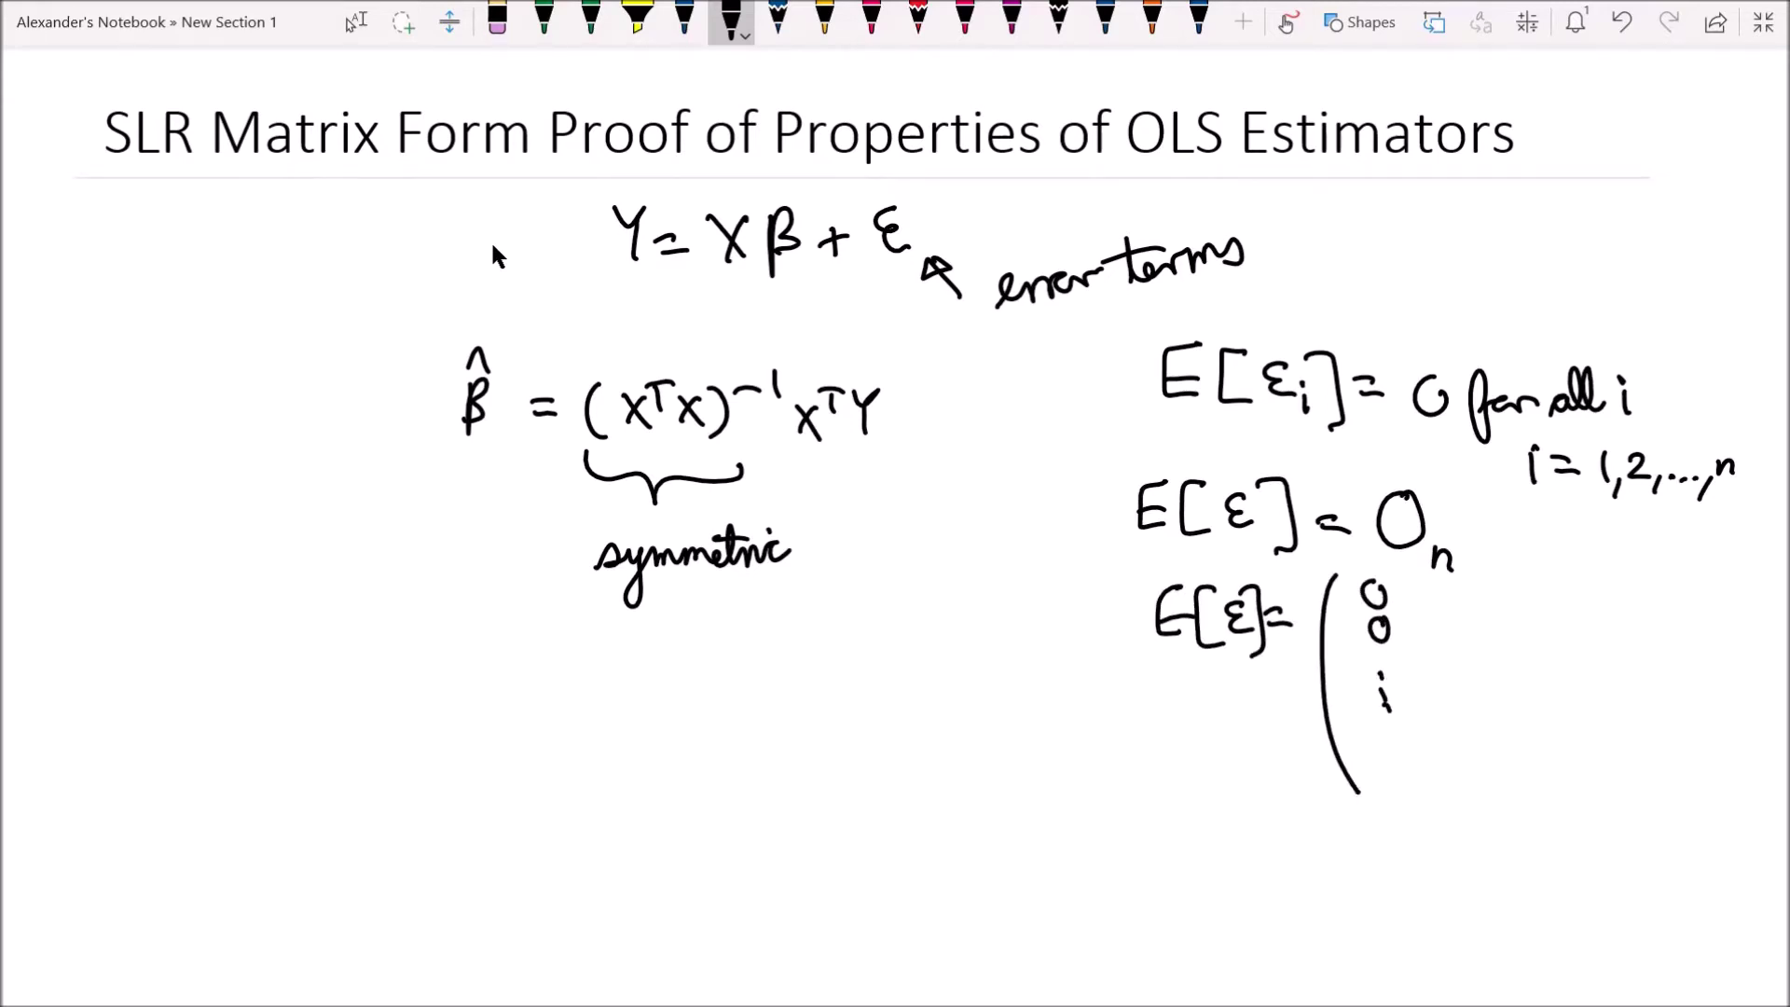
{"action": "left_click_drag", "start_coordinate": [1397, 752], "coordinate": [1390, 753]}
{"action": "left_click_drag", "start_coordinate": [1399, 588], "coordinate": [1411, 792]}
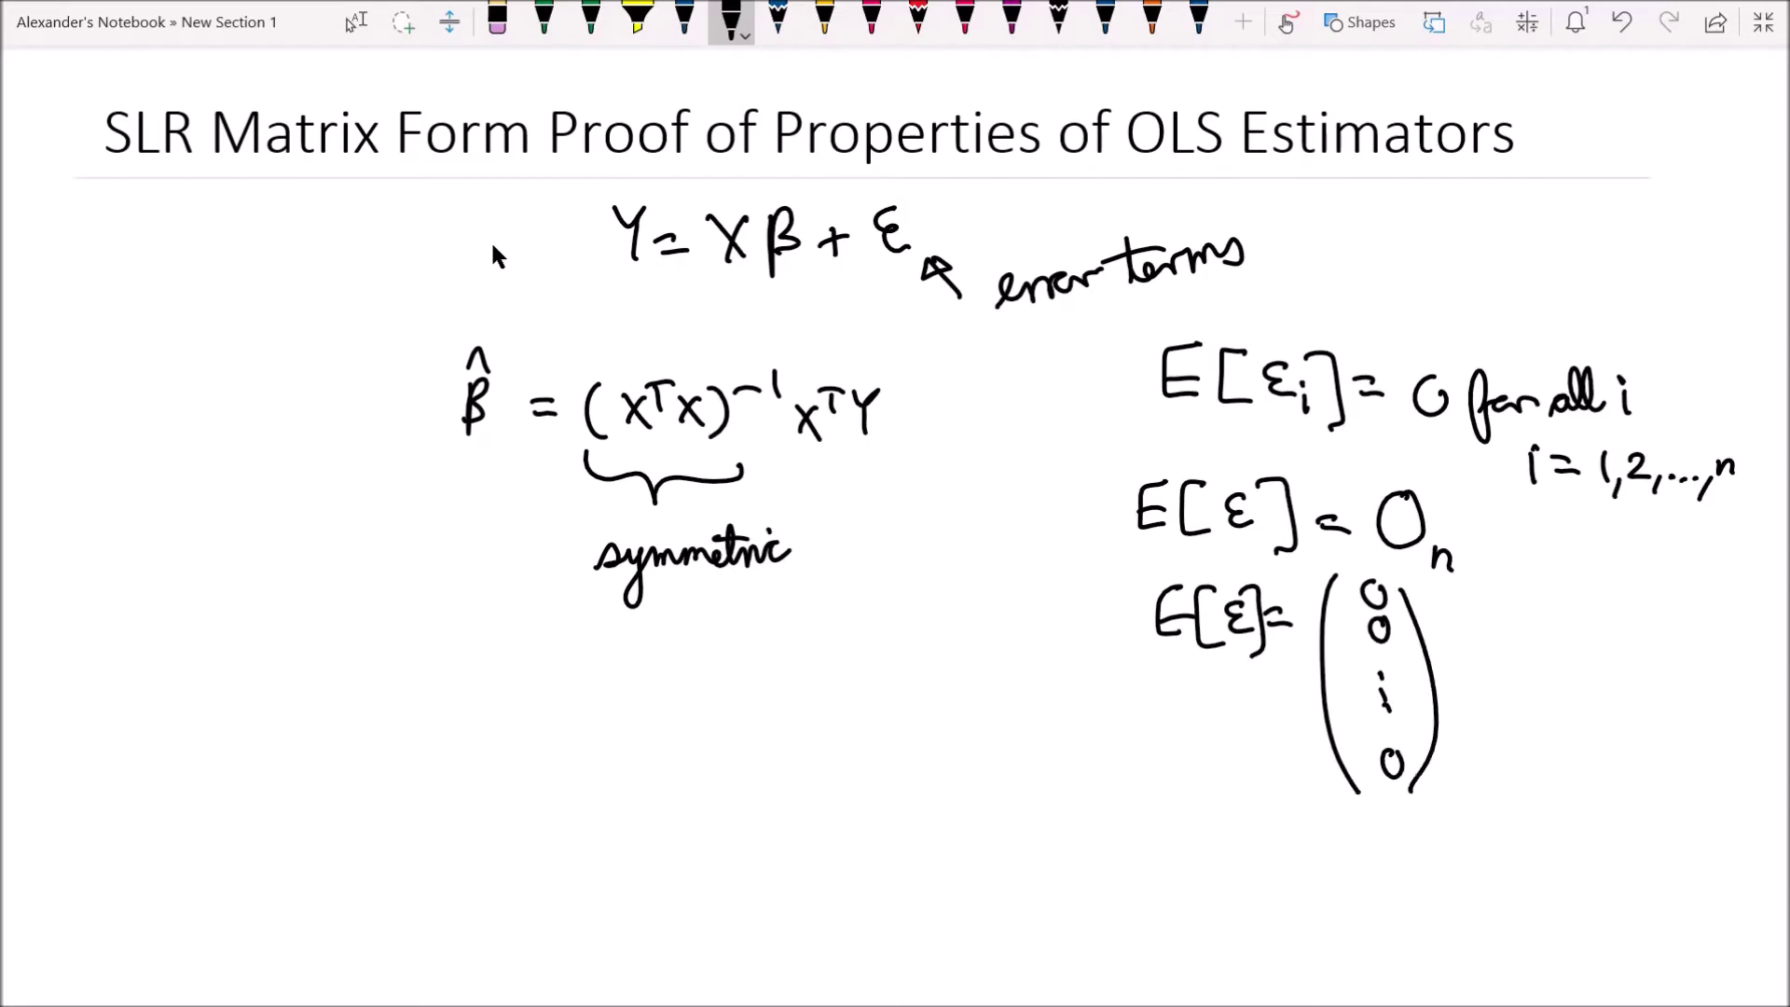
{"action": "scroll", "coordinate": [492, 248], "scroll_direction": "down", "scroll_amount": 3}
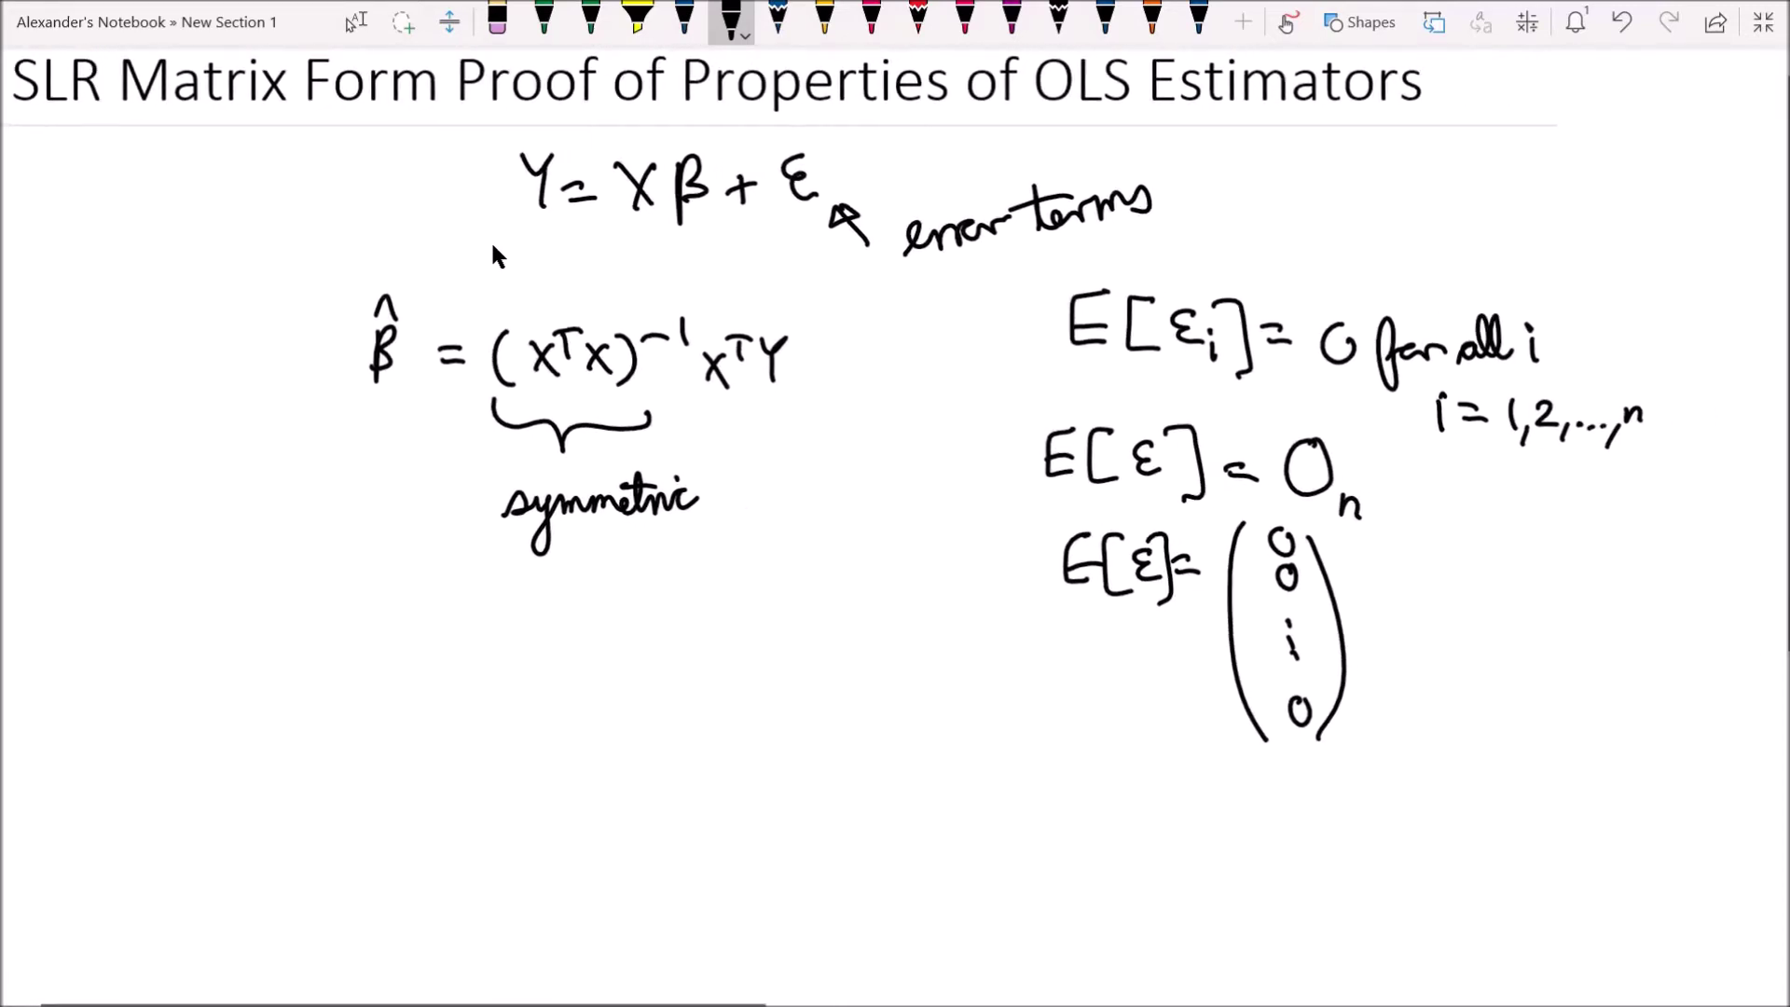
Handwrite Var[εi] = σ² for all i at the right of the page
{"action": "scroll", "coordinate": [496, 257], "scroll_direction": "up", "scroll_amount": 3}
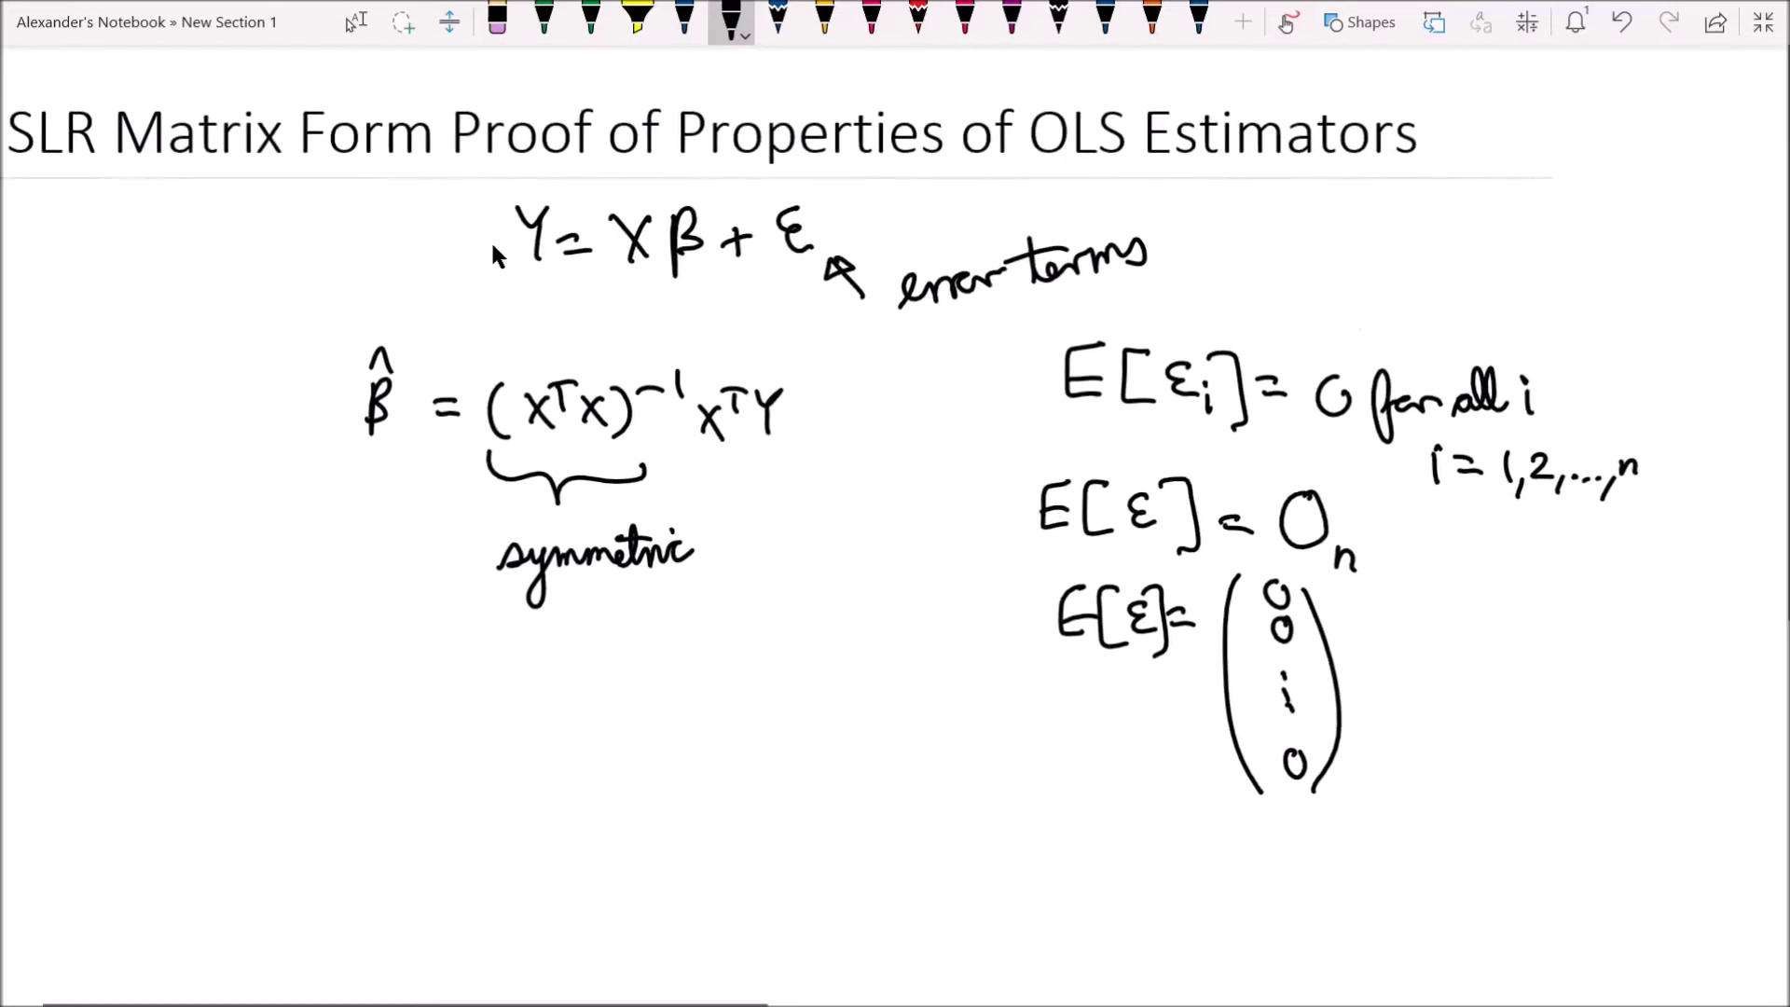
{"action": "scroll", "coordinate": [492, 247], "scroll_direction": "left", "scroll_amount": 1}
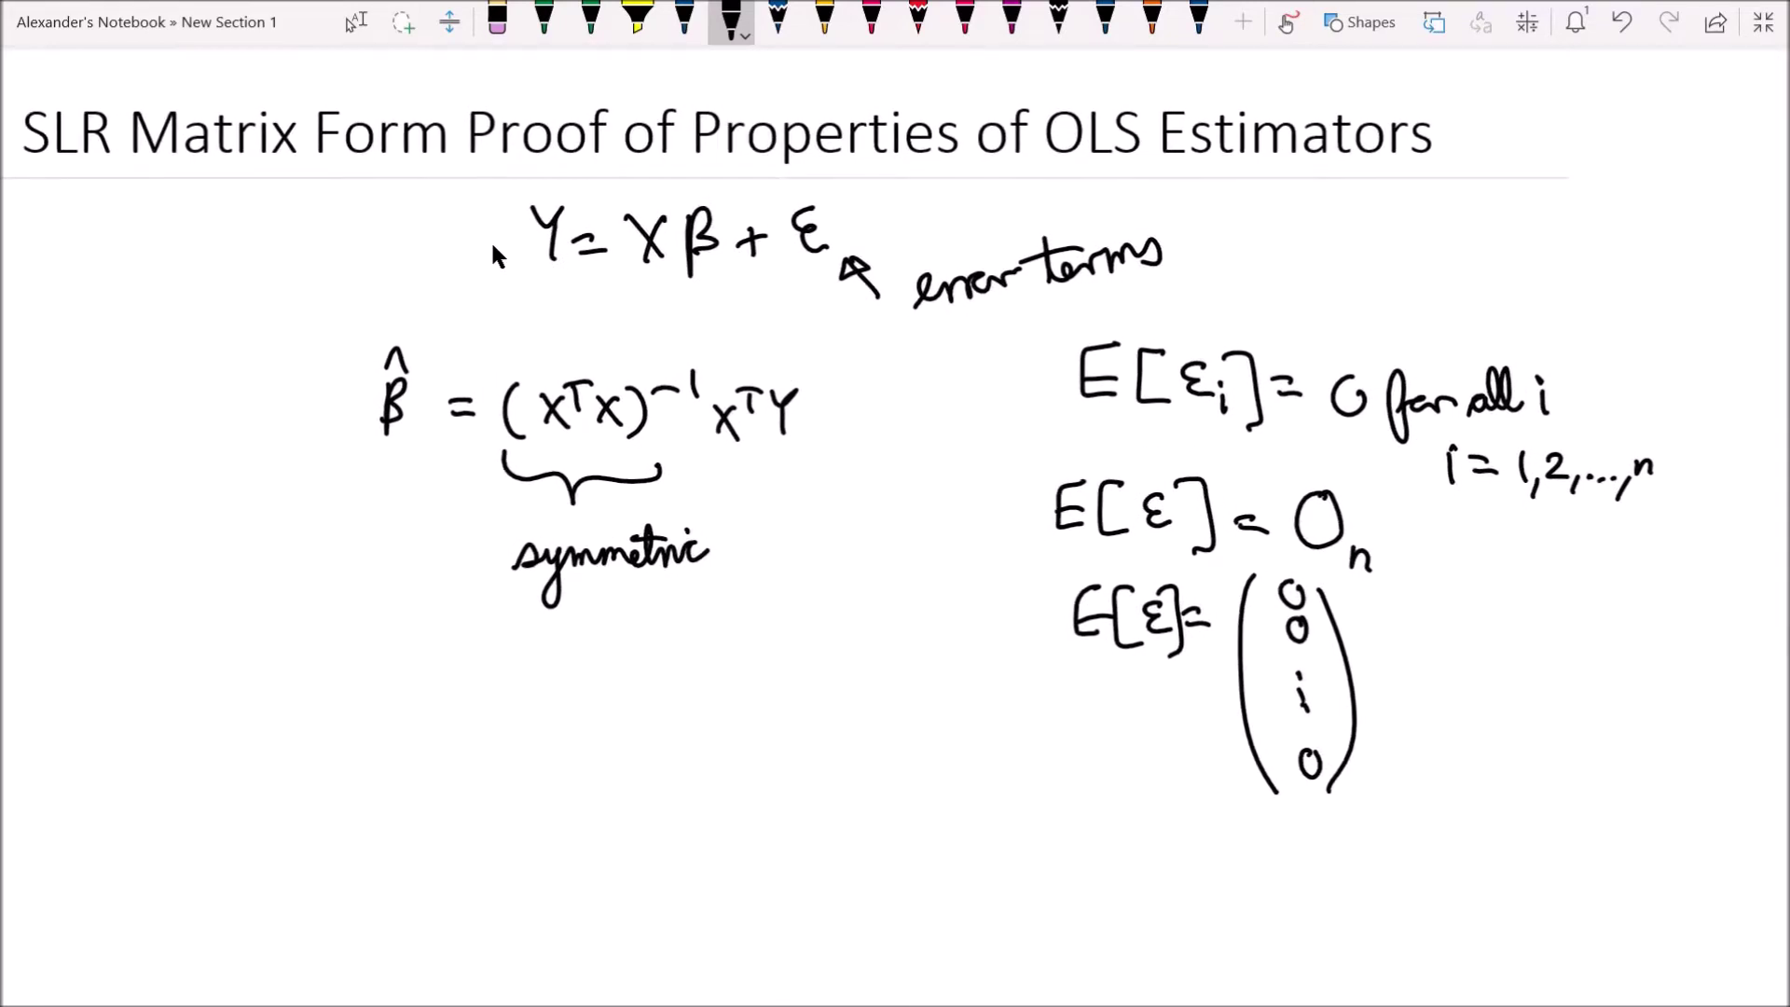
{"action": "scroll", "coordinate": [495, 250], "scroll_direction": "right", "scroll_amount": 3}
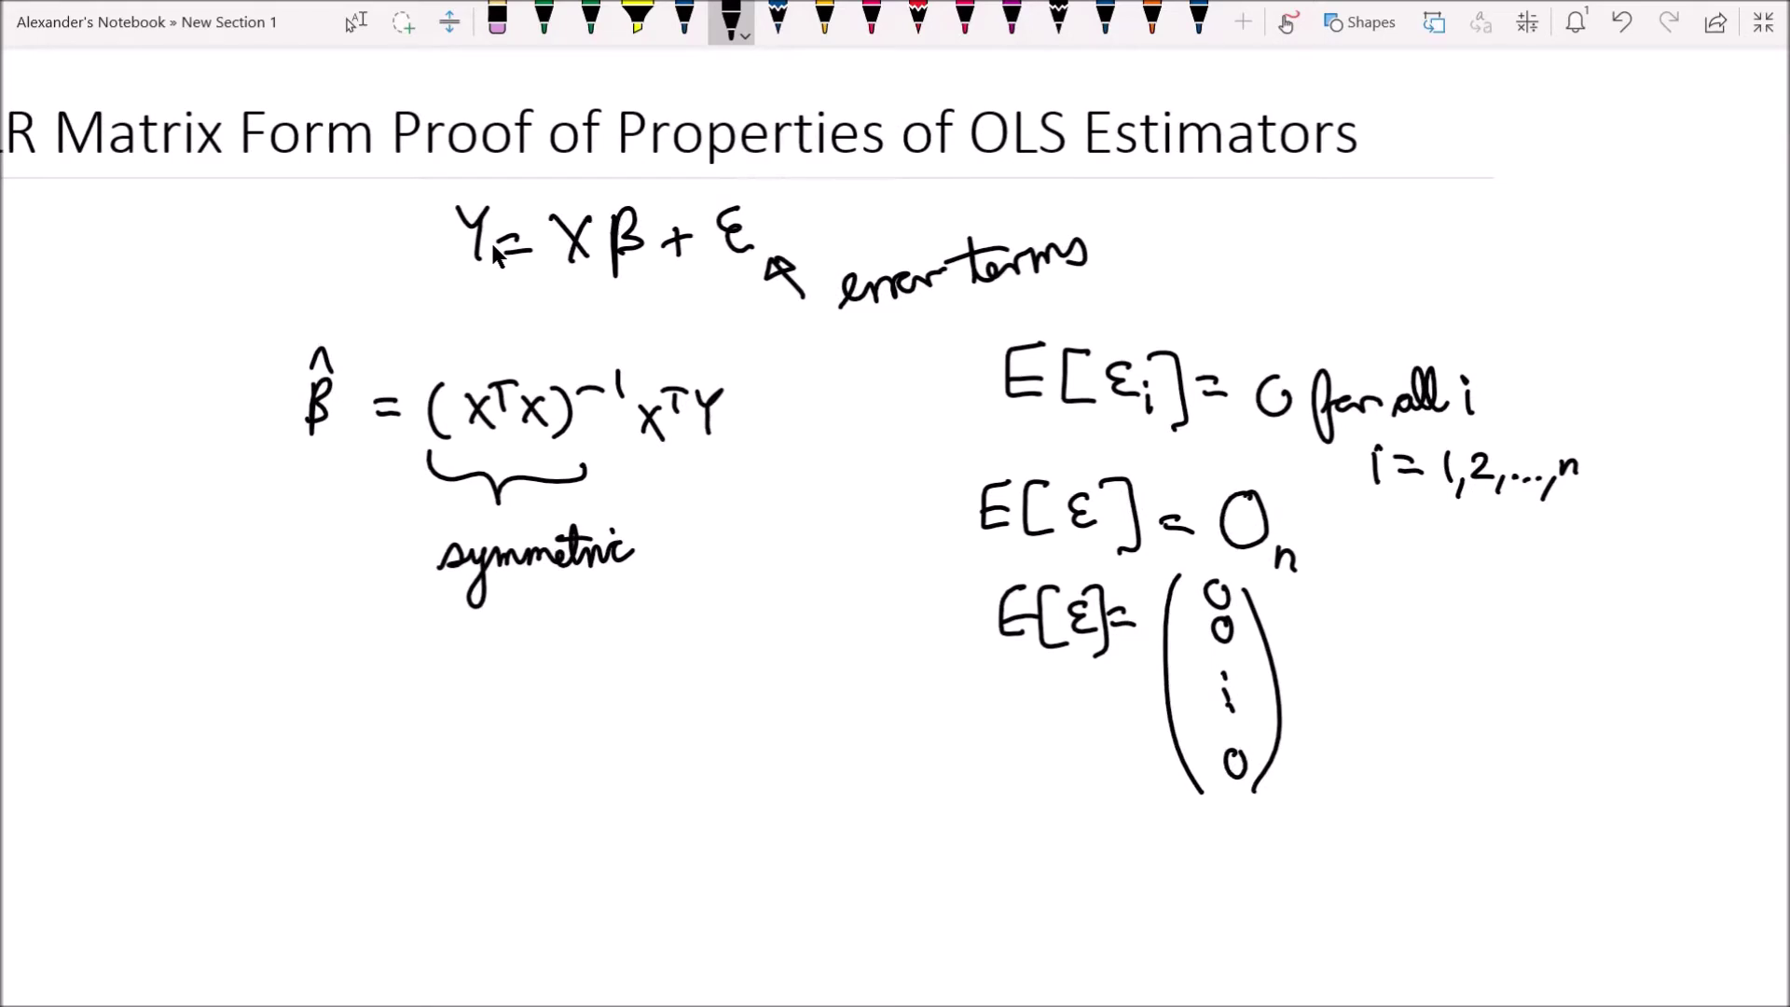
{"action": "scroll", "coordinate": [495, 250], "scroll_direction": "right", "scroll_amount": 2}
{"action": "scroll", "coordinate": [494, 250], "scroll_direction": "right", "scroll_amount": 2}
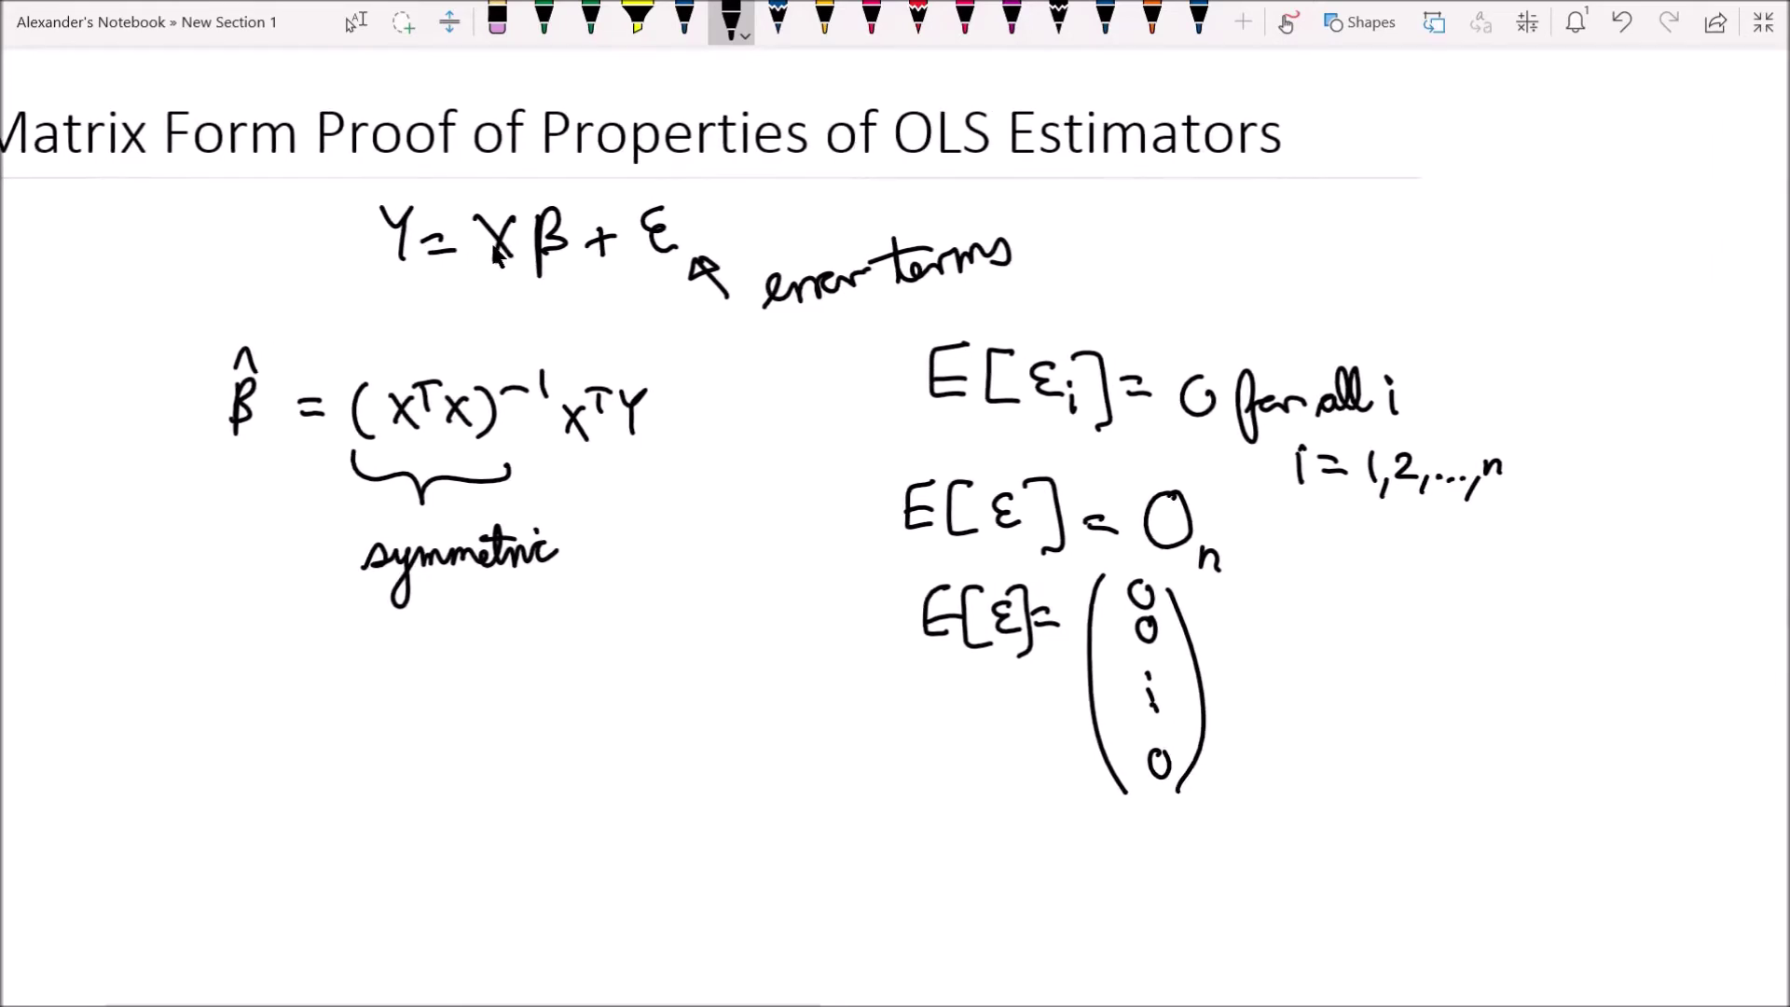
{"action": "scroll", "coordinate": [495, 250], "scroll_direction": "right", "scroll_amount": 5}
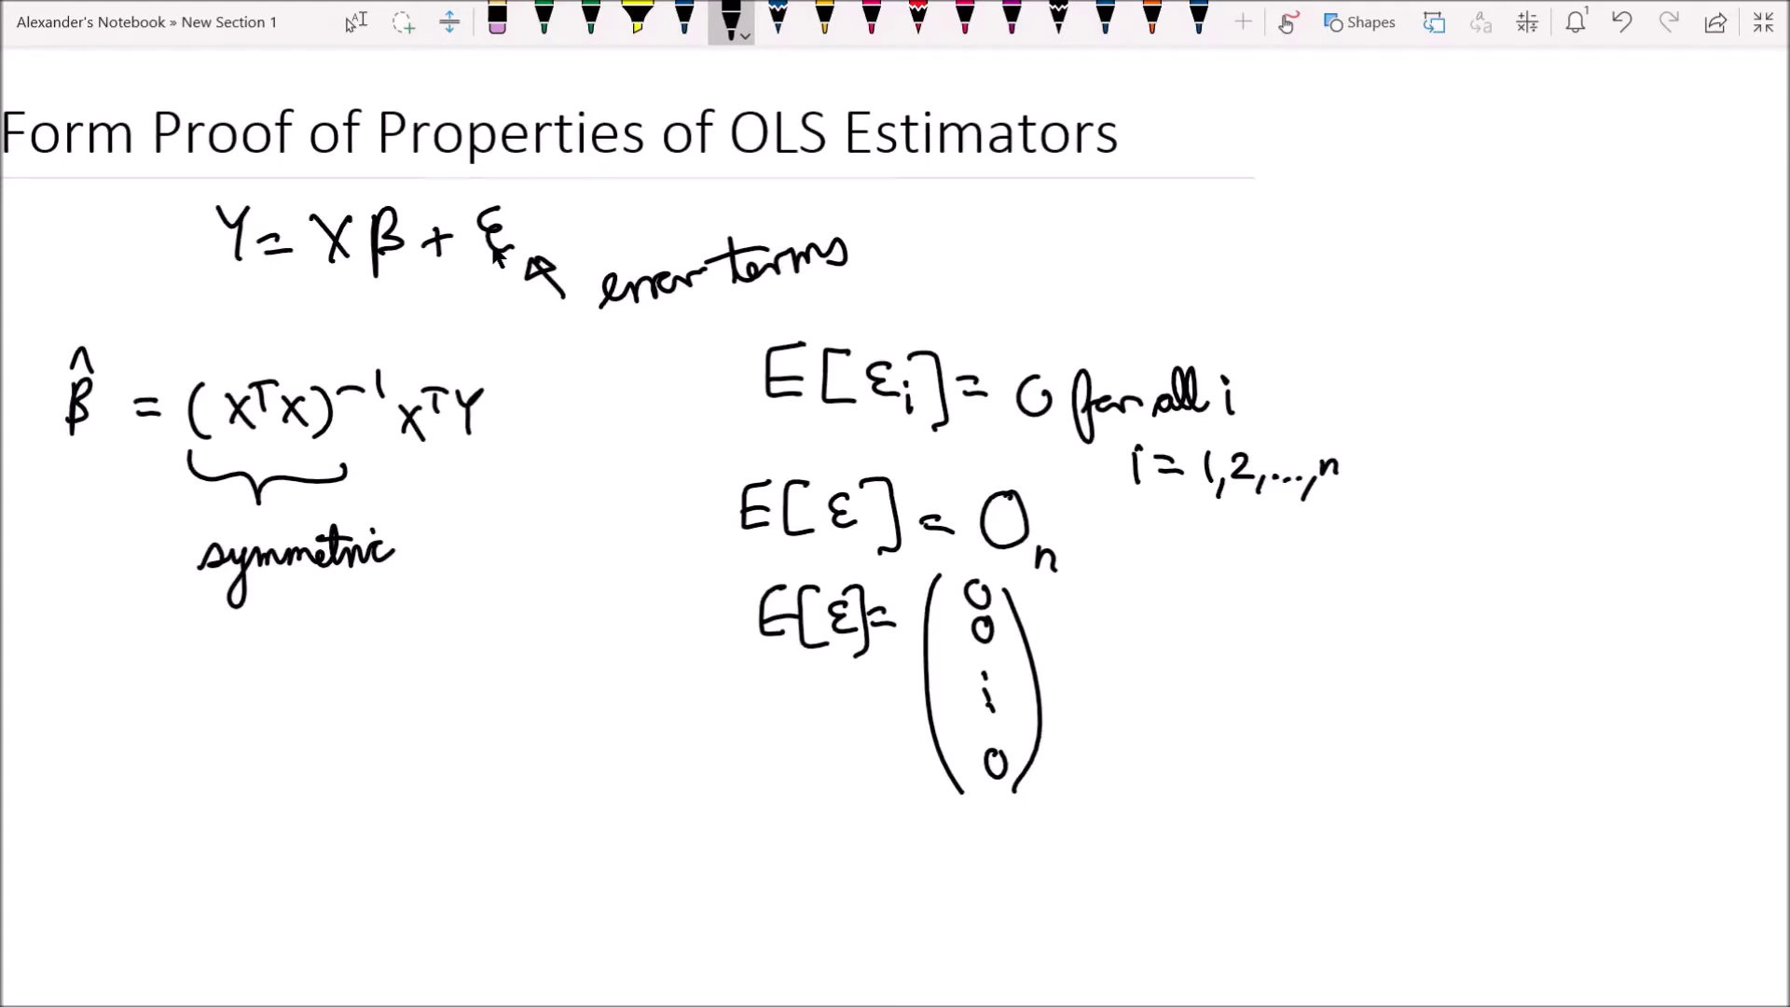
{"action": "mouse_move", "coordinate": [1352, 257]}
{"action": "left_mouse_down"}
{"action": "mouse_move", "coordinate": [1394, 258]}
{"action": "mouse_move", "coordinate": [1416, 299]}
{"action": "mouse_move", "coordinate": [1474, 252]}
{"action": "mouse_move", "coordinate": [1478, 306]}
{"action": "mouse_move", "coordinate": [1512, 294]}
{"action": "mouse_move", "coordinate": [1534, 311]}
{"action": "mouse_move", "coordinate": [1556, 263]}
{"action": "mouse_move", "coordinate": [1550, 315]}
{"action": "left_mouse_up"}
{"action": "mouse_move", "coordinate": [1590, 257]}
{"action": "left_mouse_down"}
{"action": "mouse_move", "coordinate": [1583, 297]}
{"action": "mouse_move", "coordinate": [1702, 296]}
{"action": "left_mouse_up"}
{"action": "mouse_move", "coordinate": [1416, 360]}
{"action": "left_mouse_down"}
{"action": "mouse_move", "coordinate": [1425, 377]}
{"action": "mouse_move", "coordinate": [1451, 360]}
{"action": "mouse_move", "coordinate": [1566, 399]}
{"action": "left_mouse_up"}
{"action": "left_click", "coordinate": [1466, 383]}
{"action": "left_click_drag", "start_coordinate": [1582, 382], "coordinate": [1583, 403]}
{"action": "left_click_drag", "start_coordinate": [1589, 364], "coordinate": [1606, 416]}
{"action": "mouse_move", "coordinate": [1627, 386]}
{"action": "left_mouse_down"}
{"action": "mouse_move", "coordinate": [1665, 378]}
{"action": "mouse_move", "coordinate": [1664, 407]}
{"action": "left_mouse_up"}
{"action": "left_click_drag", "start_coordinate": [1686, 366], "coordinate": [1707, 386]}
{"action": "mouse_move", "coordinate": [1529, 438]}
{"action": "left_mouse_down"}
{"action": "mouse_move", "coordinate": [1541, 462]}
{"action": "mouse_move", "coordinate": [1557, 435]}
{"action": "left_mouse_up"}
{"action": "left_click_drag", "start_coordinate": [1537, 455], "coordinate": [1582, 471]}
{"action": "left_click", "coordinate": [1579, 439]}
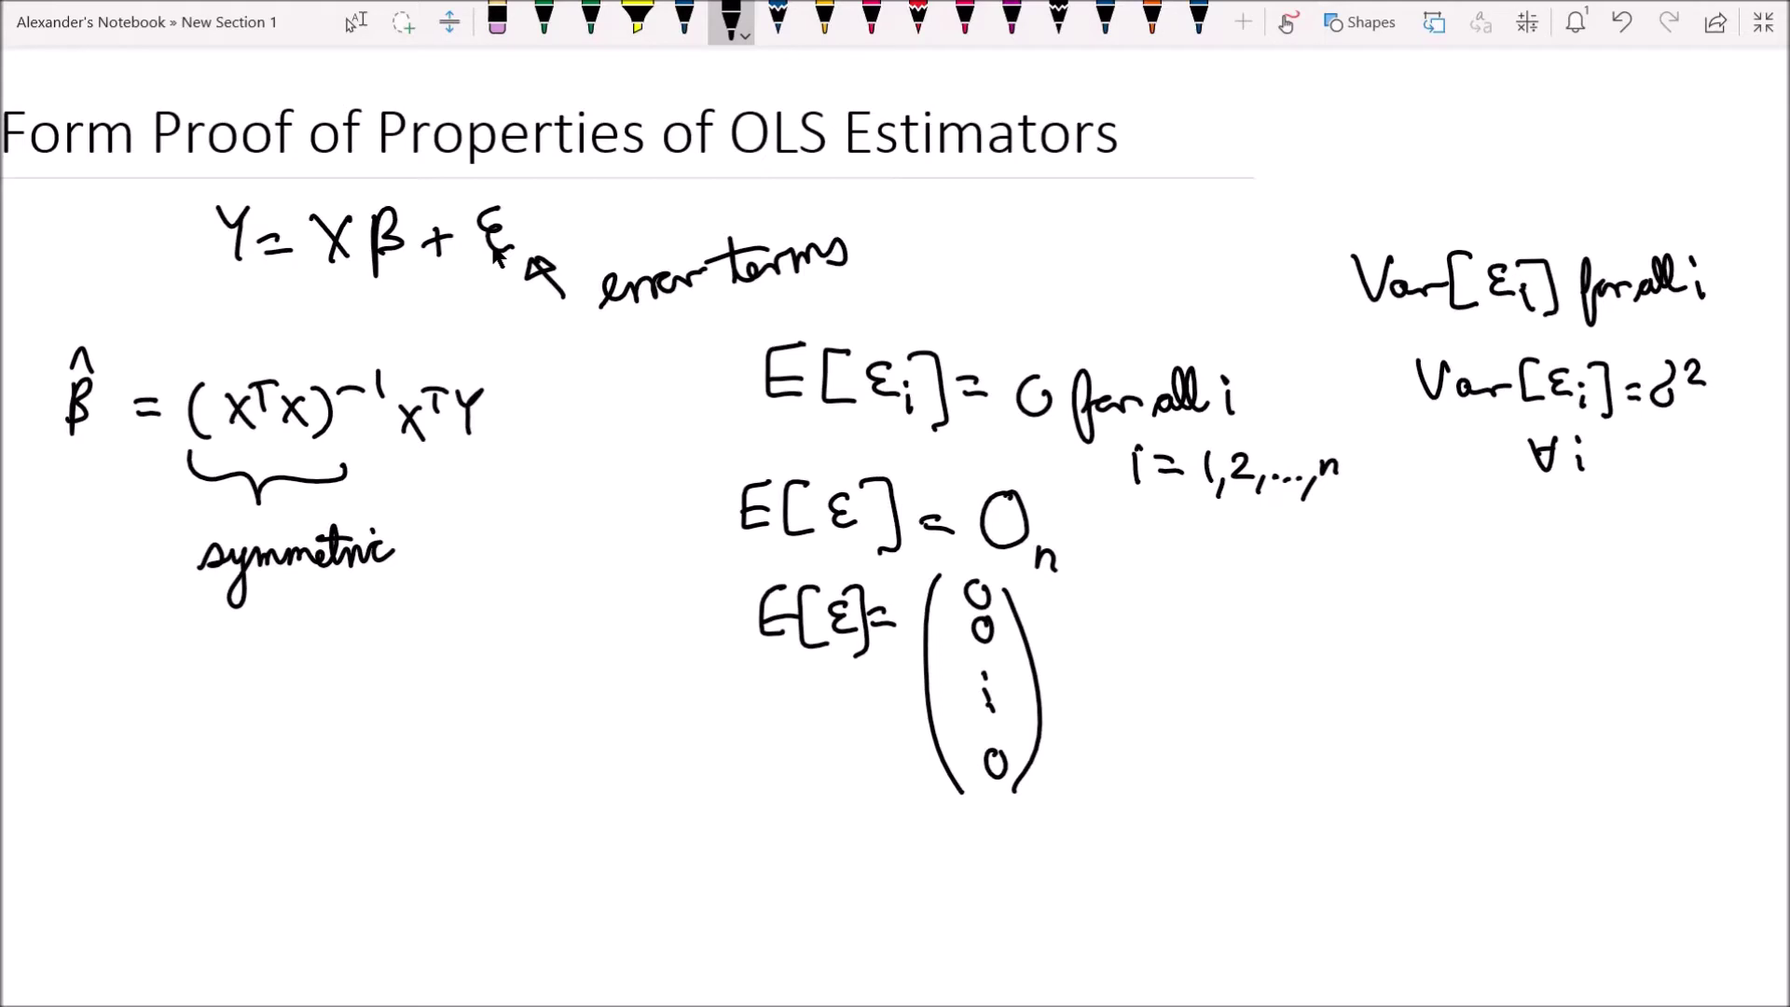
Underline ε in E[ε]=0ₙ and write Var[ε] = σ²I as a diagonal σ² matrix
{"action": "left_click_drag", "start_coordinate": [815, 542], "coordinate": [868, 550]}
{"action": "mouse_move", "coordinate": [1333, 529]}
{"action": "left_mouse_down"}
{"action": "mouse_move", "coordinate": [1369, 527]}
{"action": "mouse_move", "coordinate": [1383, 567]}
{"action": "mouse_move", "coordinate": [1424, 556]}
{"action": "left_mouse_up"}
{"action": "mouse_move", "coordinate": [1450, 527]}
{"action": "left_mouse_down"}
{"action": "mouse_move", "coordinate": [1430, 530]}
{"action": "mouse_move", "coordinate": [1451, 579]}
{"action": "mouse_move", "coordinate": [1505, 585]}
{"action": "left_mouse_up"}
{"action": "mouse_move", "coordinate": [1406, 635]}
{"action": "left_mouse_down"}
{"action": "mouse_move", "coordinate": [1427, 634]}
{"action": "mouse_move", "coordinate": [1501, 800]}
{"action": "left_mouse_up"}
{"action": "mouse_move", "coordinate": [1492, 628]}
{"action": "left_mouse_down"}
{"action": "mouse_move", "coordinate": [1473, 653]}
{"action": "mouse_move", "coordinate": [1494, 643]}
{"action": "left_mouse_up"}
{"action": "mouse_move", "coordinate": [1501, 624]}
{"action": "left_mouse_down"}
{"action": "mouse_move", "coordinate": [1541, 695]}
{"action": "mouse_move", "coordinate": [1592, 690]}
{"action": "mouse_move", "coordinate": [1604, 733]}
{"action": "mouse_move", "coordinate": [1617, 714]}
{"action": "left_mouse_up"}
{"action": "mouse_move", "coordinate": [1622, 702]}
{"action": "left_mouse_down"}
{"action": "mouse_move", "coordinate": [1684, 798]}
{"action": "mouse_move", "coordinate": [1702, 785]}
{"action": "left_mouse_up"}
{"action": "left_click_drag", "start_coordinate": [1709, 766], "coordinate": [1727, 770]}
{"action": "left_click_drag", "start_coordinate": [1700, 646], "coordinate": [1712, 843]}
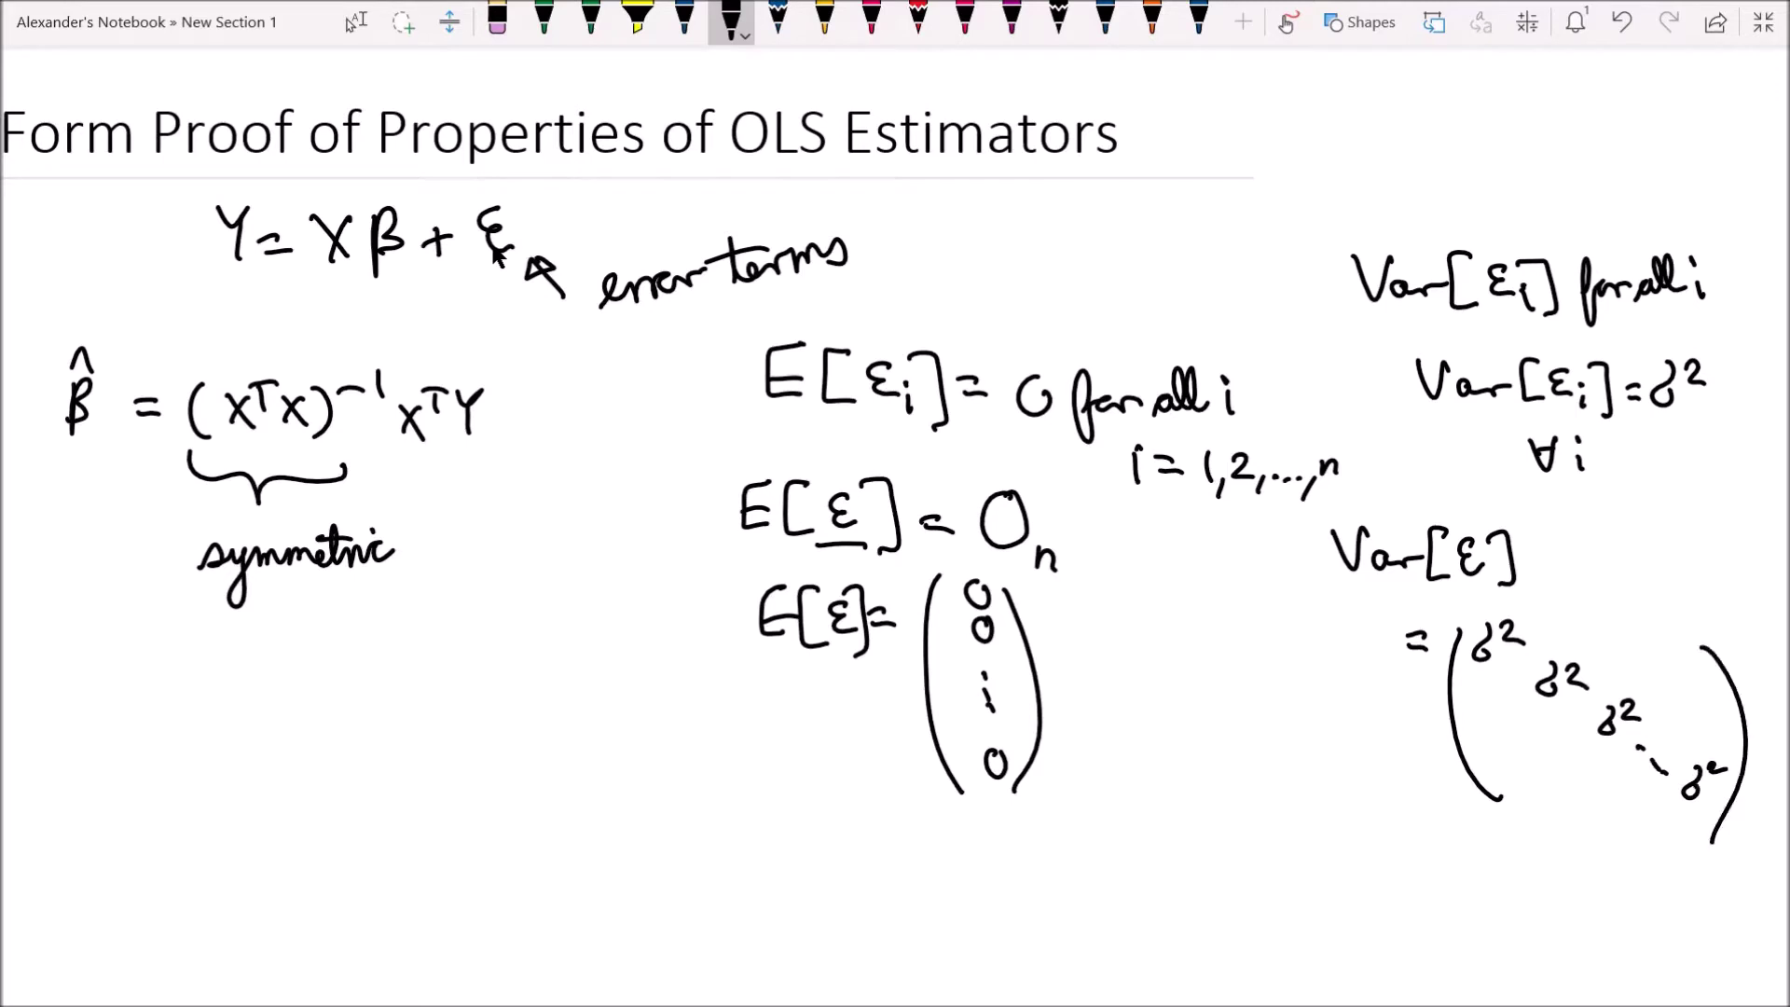
{"action": "mouse_move", "coordinate": [1527, 546]}
{"action": "left_mouse_down"}
{"action": "mouse_move", "coordinate": [1658, 559]}
{"action": "mouse_move", "coordinate": [1661, 527]}
{"action": "left_mouse_up"}
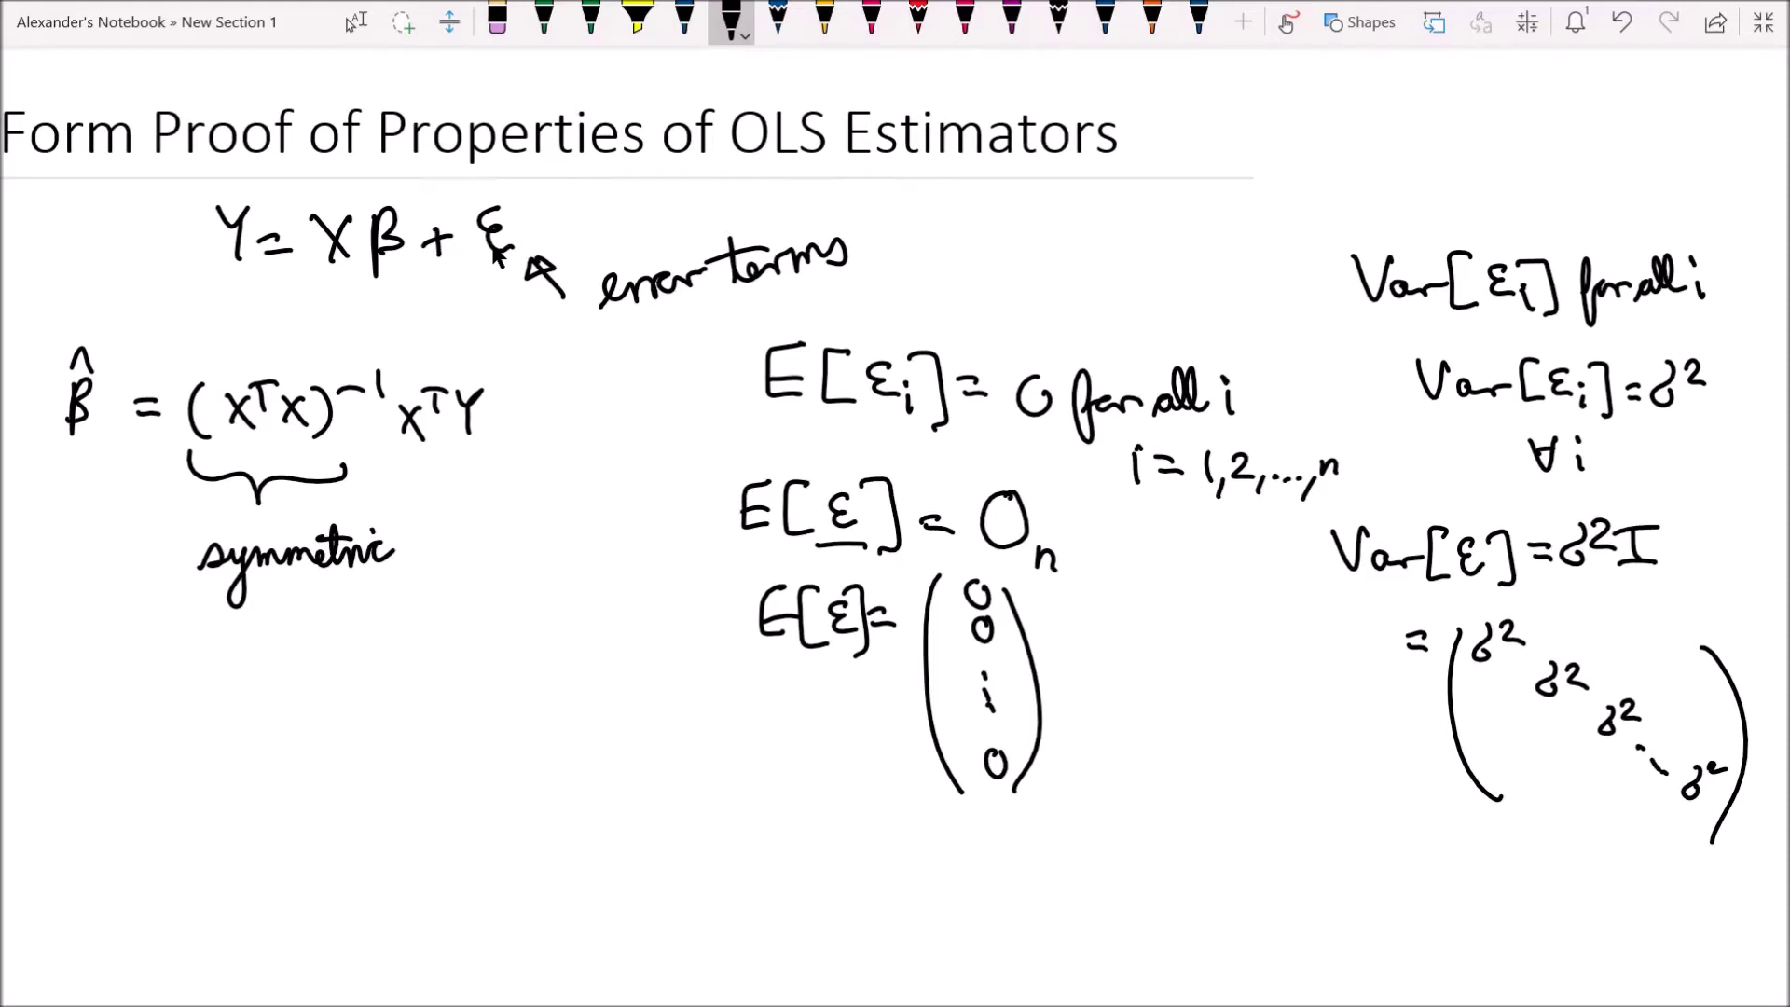
Double-underline εi in Var[εi] and box the σ²
{"action": "left_click_drag", "start_coordinate": [1484, 318], "coordinate": [1528, 315]}
{"action": "left_click_drag", "start_coordinate": [1483, 333], "coordinate": [1526, 328]}
{"action": "mouse_move", "coordinate": [1643, 350]}
{"action": "left_mouse_down"}
{"action": "mouse_move", "coordinate": [1689, 440]}
{"action": "mouse_move", "coordinate": [1708, 343]}
{"action": "left_mouse_up"}
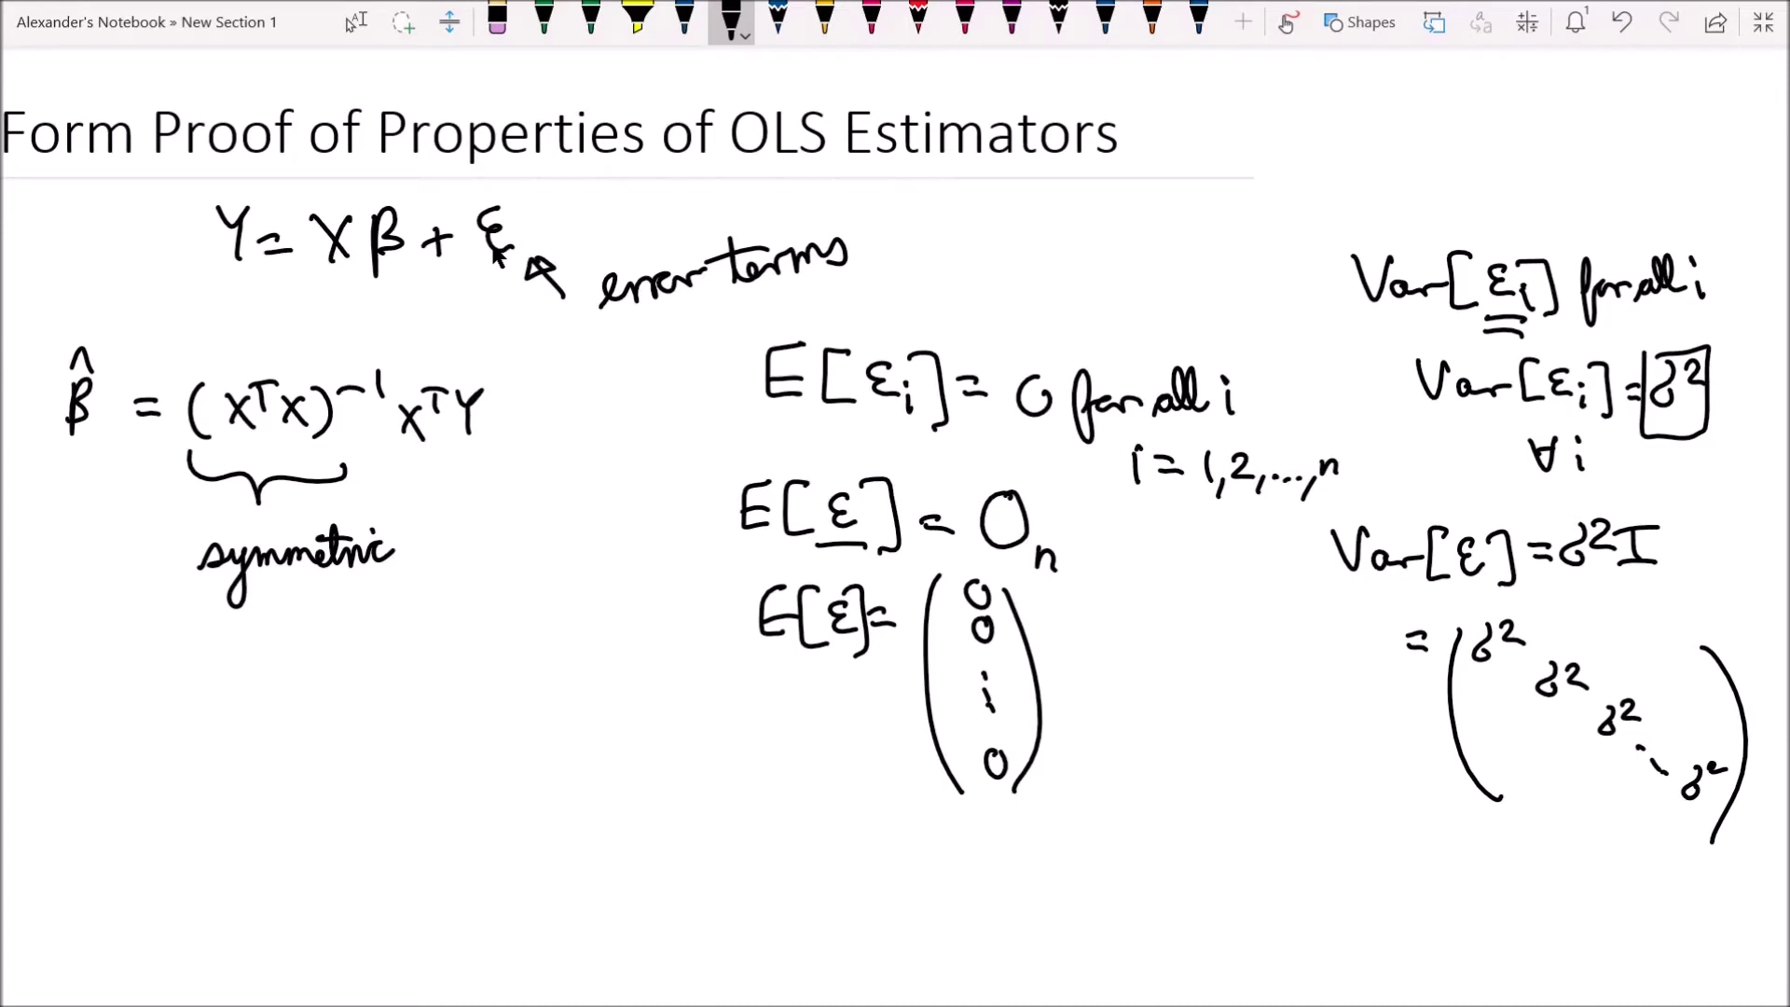
Draw a pink box around σ²I
{"action": "left_click", "coordinate": [872, 19]}
{"action": "mouse_move", "coordinate": [1551, 503]}
{"action": "left_mouse_down"}
{"action": "mouse_move", "coordinate": [1555, 586]}
{"action": "mouse_move", "coordinate": [1678, 589]}
{"action": "mouse_move", "coordinate": [1609, 504]}
{"action": "mouse_move", "coordinate": [1557, 503]}
{"action": "left_mouse_up"}
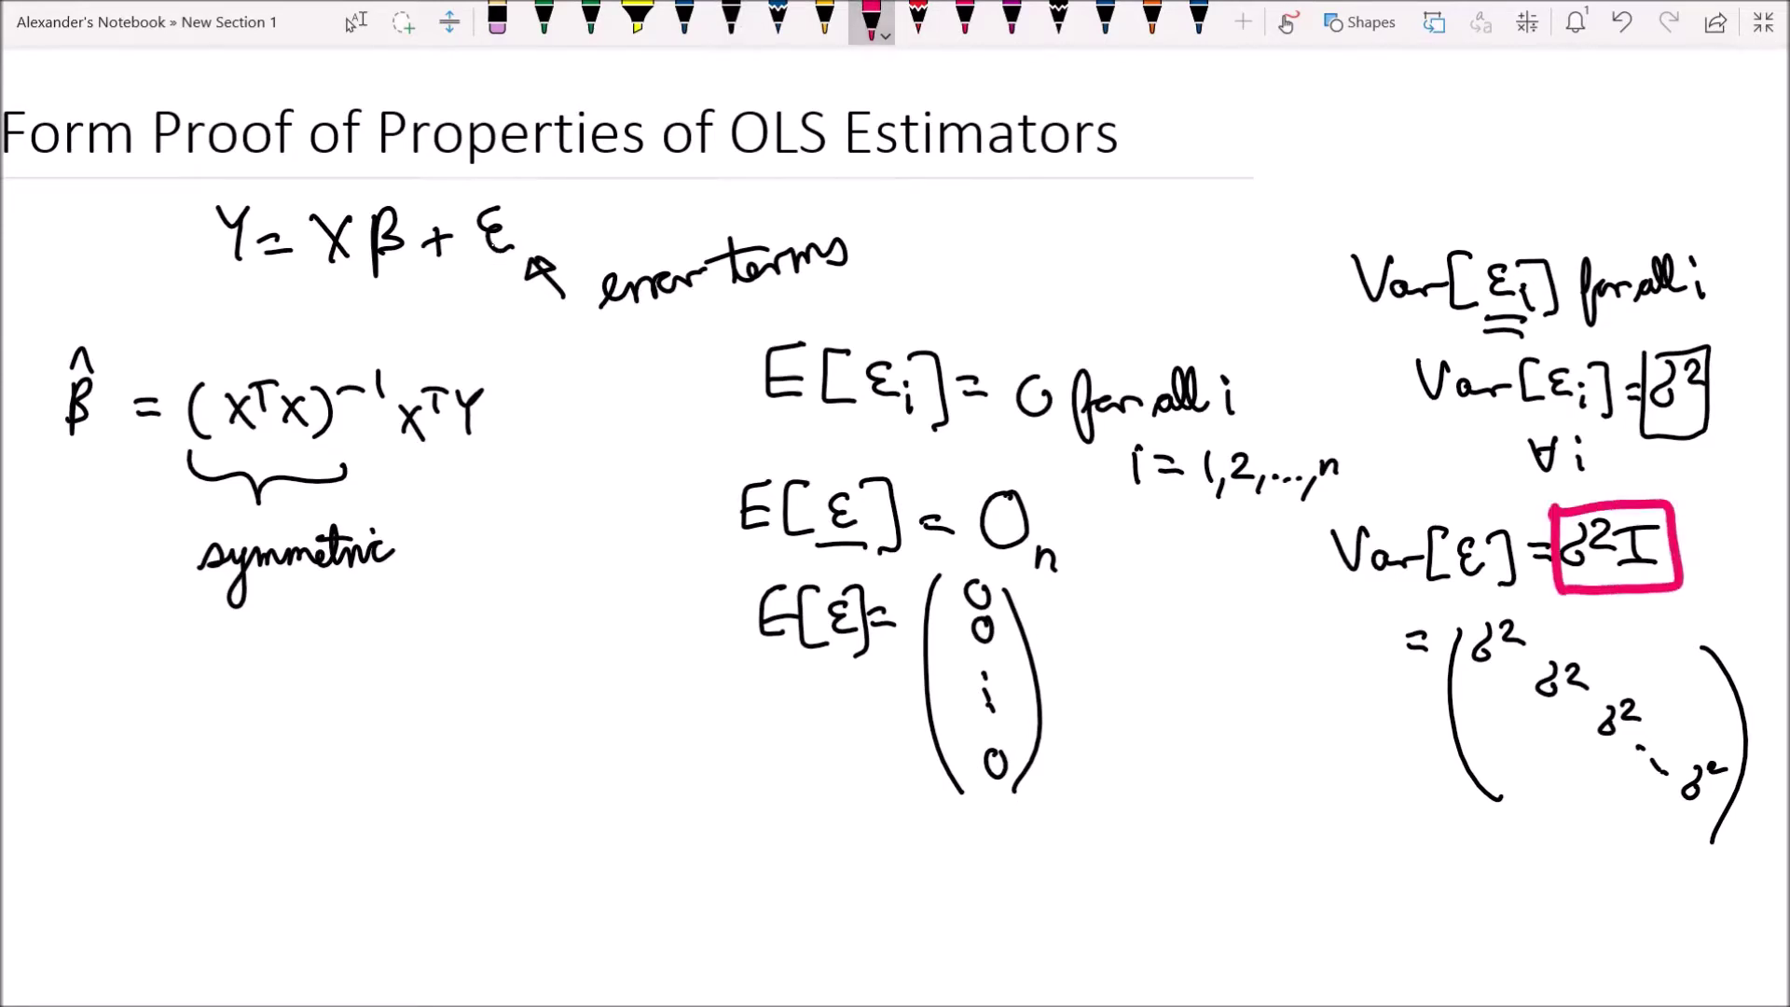
{"action": "left_click", "coordinate": [965, 19]}
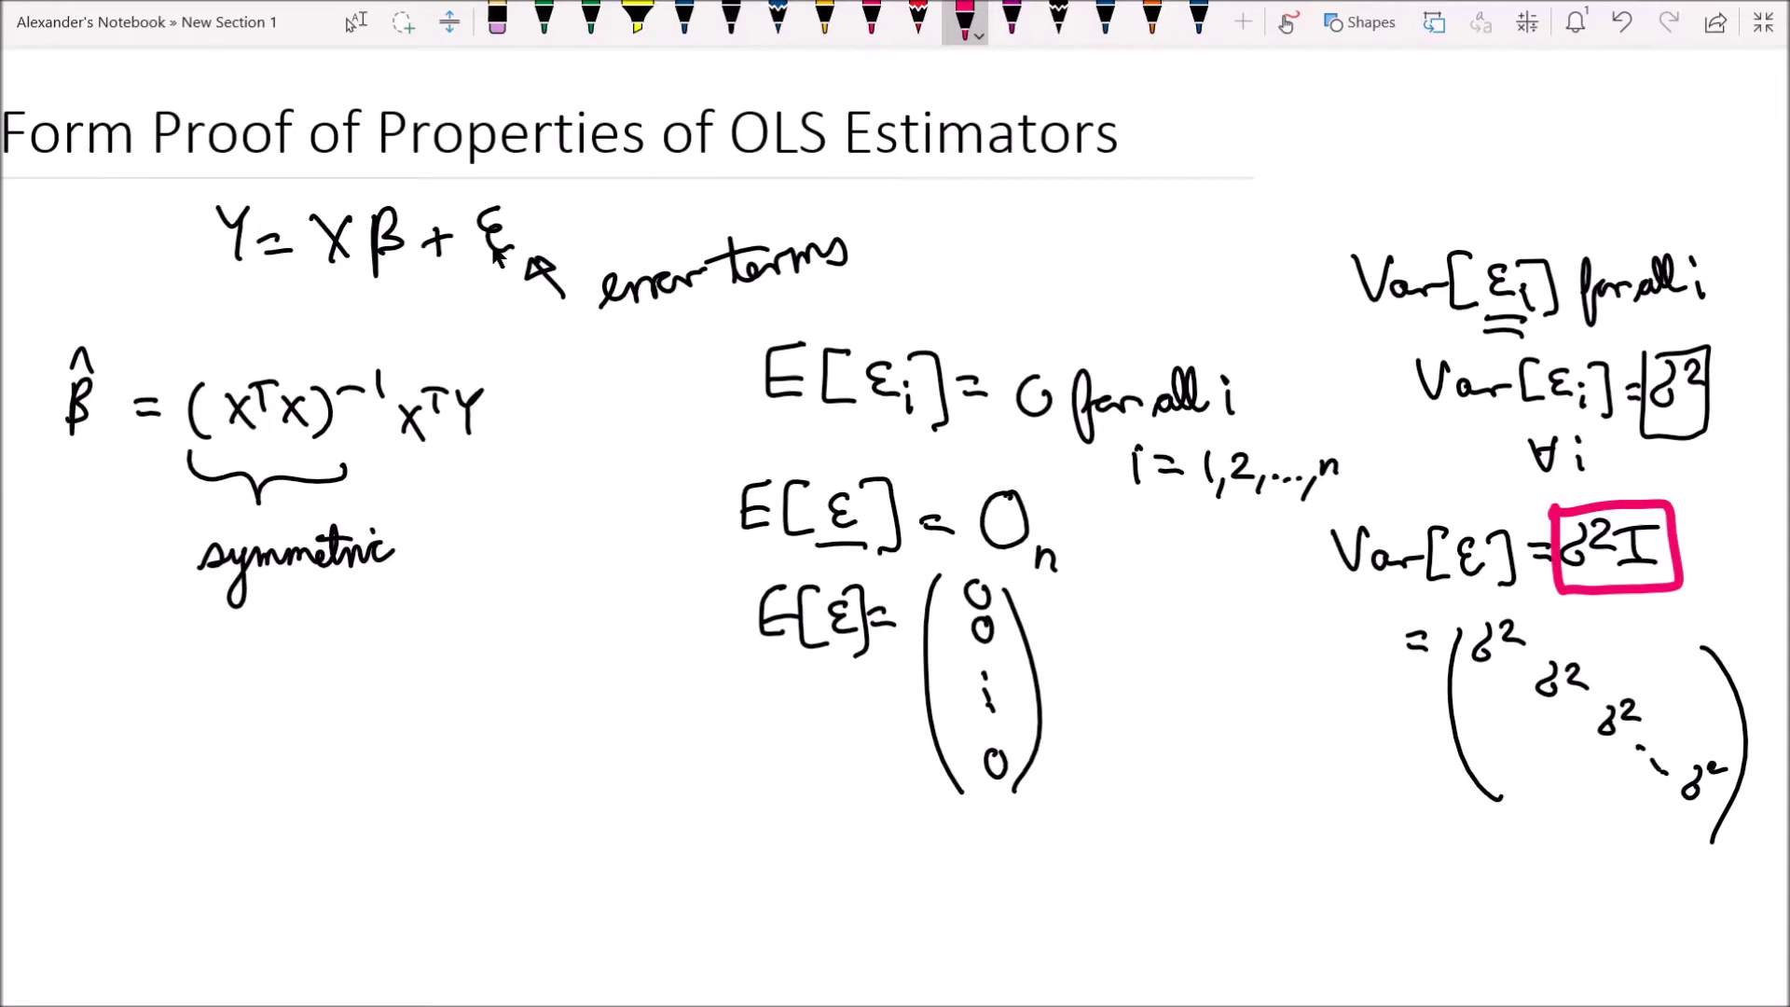
Dot the off-diagonal entries of the σ² matrix in pink, then return to black ink
{"action": "left_click", "coordinate": [1551, 640]}
{"action": "left_click", "coordinate": [1592, 647]}
{"action": "left_click", "coordinate": [1631, 650]}
{"action": "left_click", "coordinate": [1671, 652]}
{"action": "left_click", "coordinate": [1492, 687]}
{"action": "left_click", "coordinate": [1497, 714]}
{"action": "left_click", "coordinate": [1503, 760]}
{"action": "left_click", "coordinate": [1609, 683]}
{"action": "left_click", "coordinate": [1661, 681]}
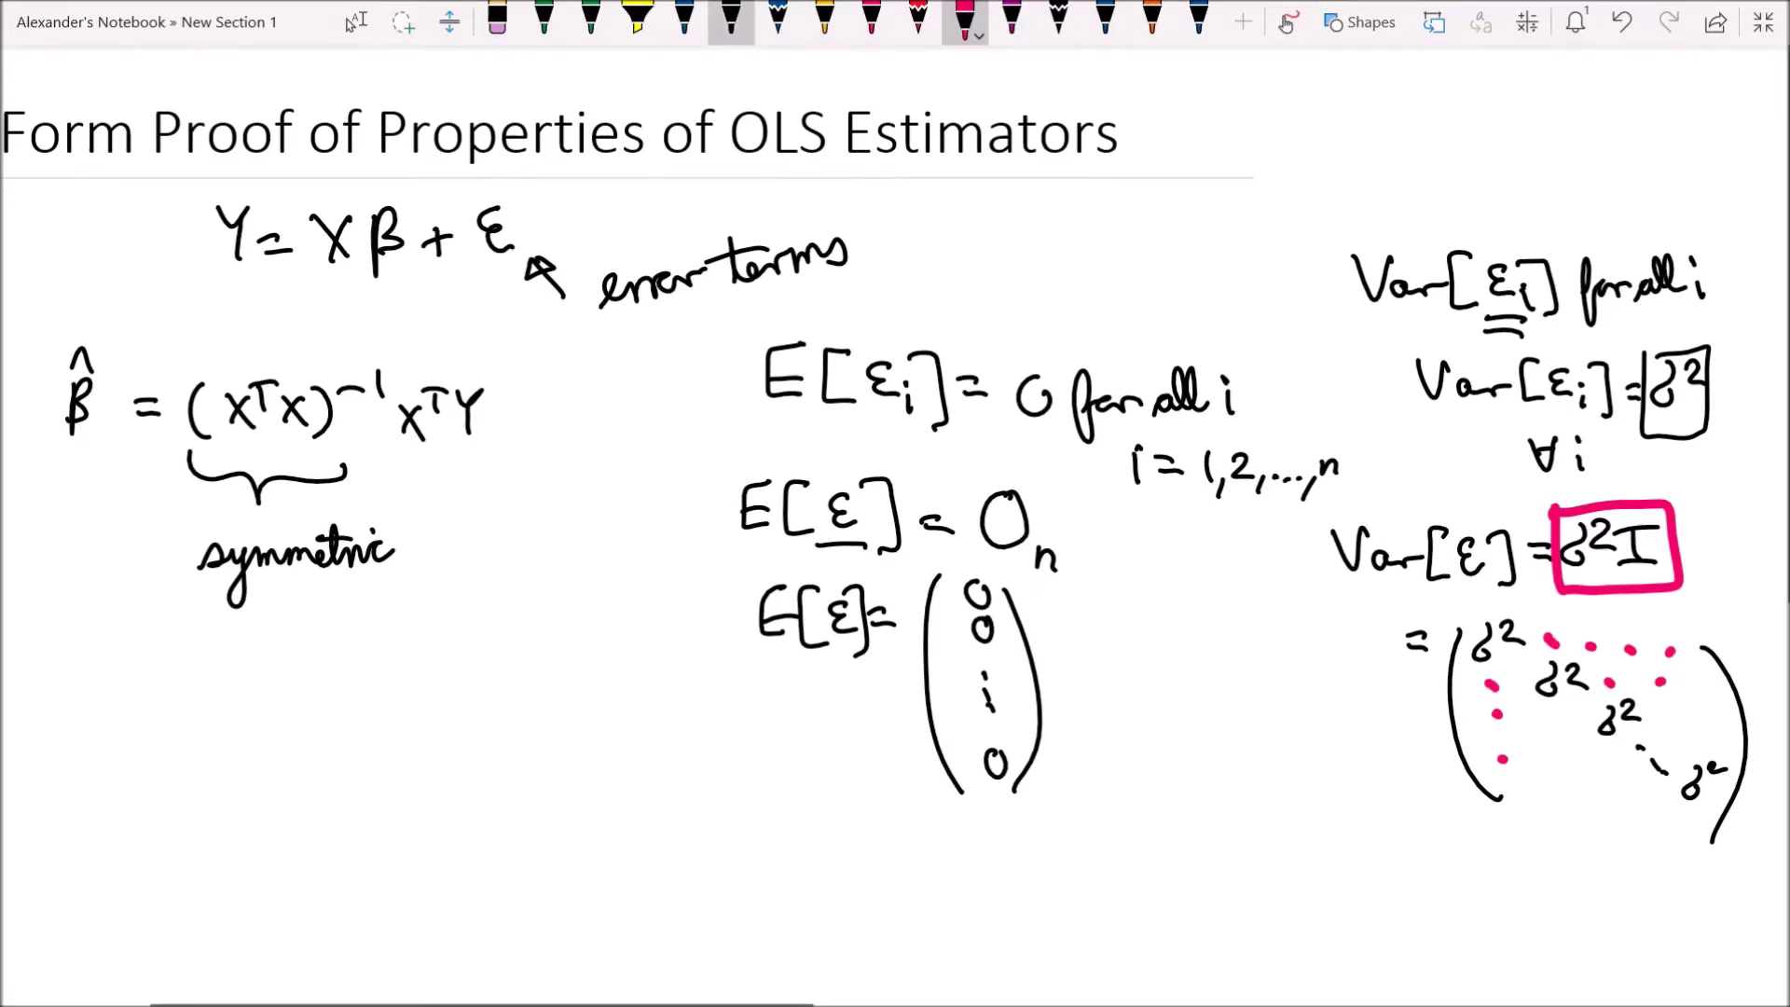
{"action": "left_click", "coordinate": [731, 20]}
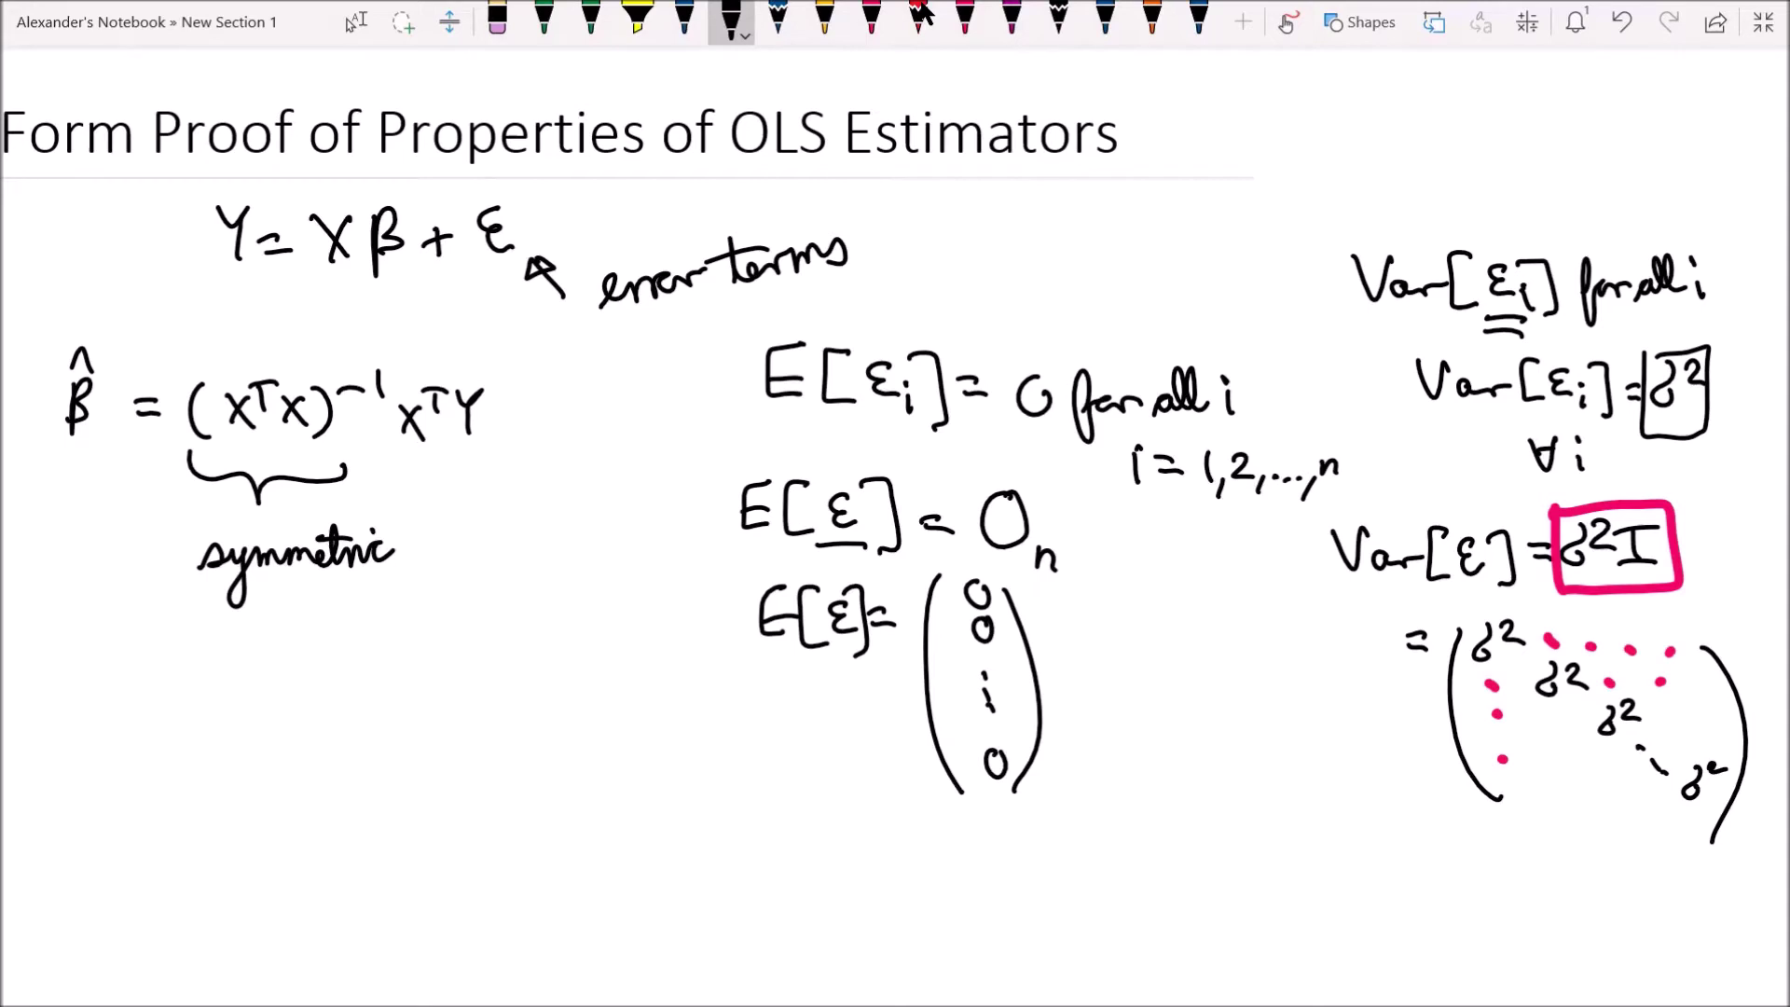
Write '#3 εi's are uncorrelated' with 'uncorrelated' double-underlined
{"action": "mouse_move", "coordinate": [762, 854]}
{"action": "left_mouse_down"}
{"action": "mouse_move", "coordinate": [742, 872]}
{"action": "mouse_move", "coordinate": [764, 891]}
{"action": "left_mouse_up"}
{"action": "mouse_move", "coordinate": [778, 886]}
{"action": "left_mouse_down"}
{"action": "mouse_move", "coordinate": [785, 860]}
{"action": "mouse_move", "coordinate": [807, 886]}
{"action": "left_mouse_up"}
{"action": "left_click_drag", "start_coordinate": [613, 846], "coordinate": [607, 889]}
{"action": "mouse_move", "coordinate": [625, 849]}
{"action": "left_mouse_down"}
{"action": "mouse_move", "coordinate": [618, 889]}
{"action": "mouse_move", "coordinate": [632, 865]}
{"action": "left_mouse_up"}
{"action": "left_click_drag", "start_coordinate": [599, 885], "coordinate": [643, 891]}
{"action": "mouse_move", "coordinate": [851, 883]}
{"action": "left_mouse_down"}
{"action": "mouse_move", "coordinate": [939, 890]}
{"action": "mouse_move", "coordinate": [1123, 863]}
{"action": "left_mouse_up"}
{"action": "left_click_drag", "start_coordinate": [1130, 826], "coordinate": [1132, 867]}
{"action": "left_click_drag", "start_coordinate": [1023, 877], "coordinate": [1028, 895]}
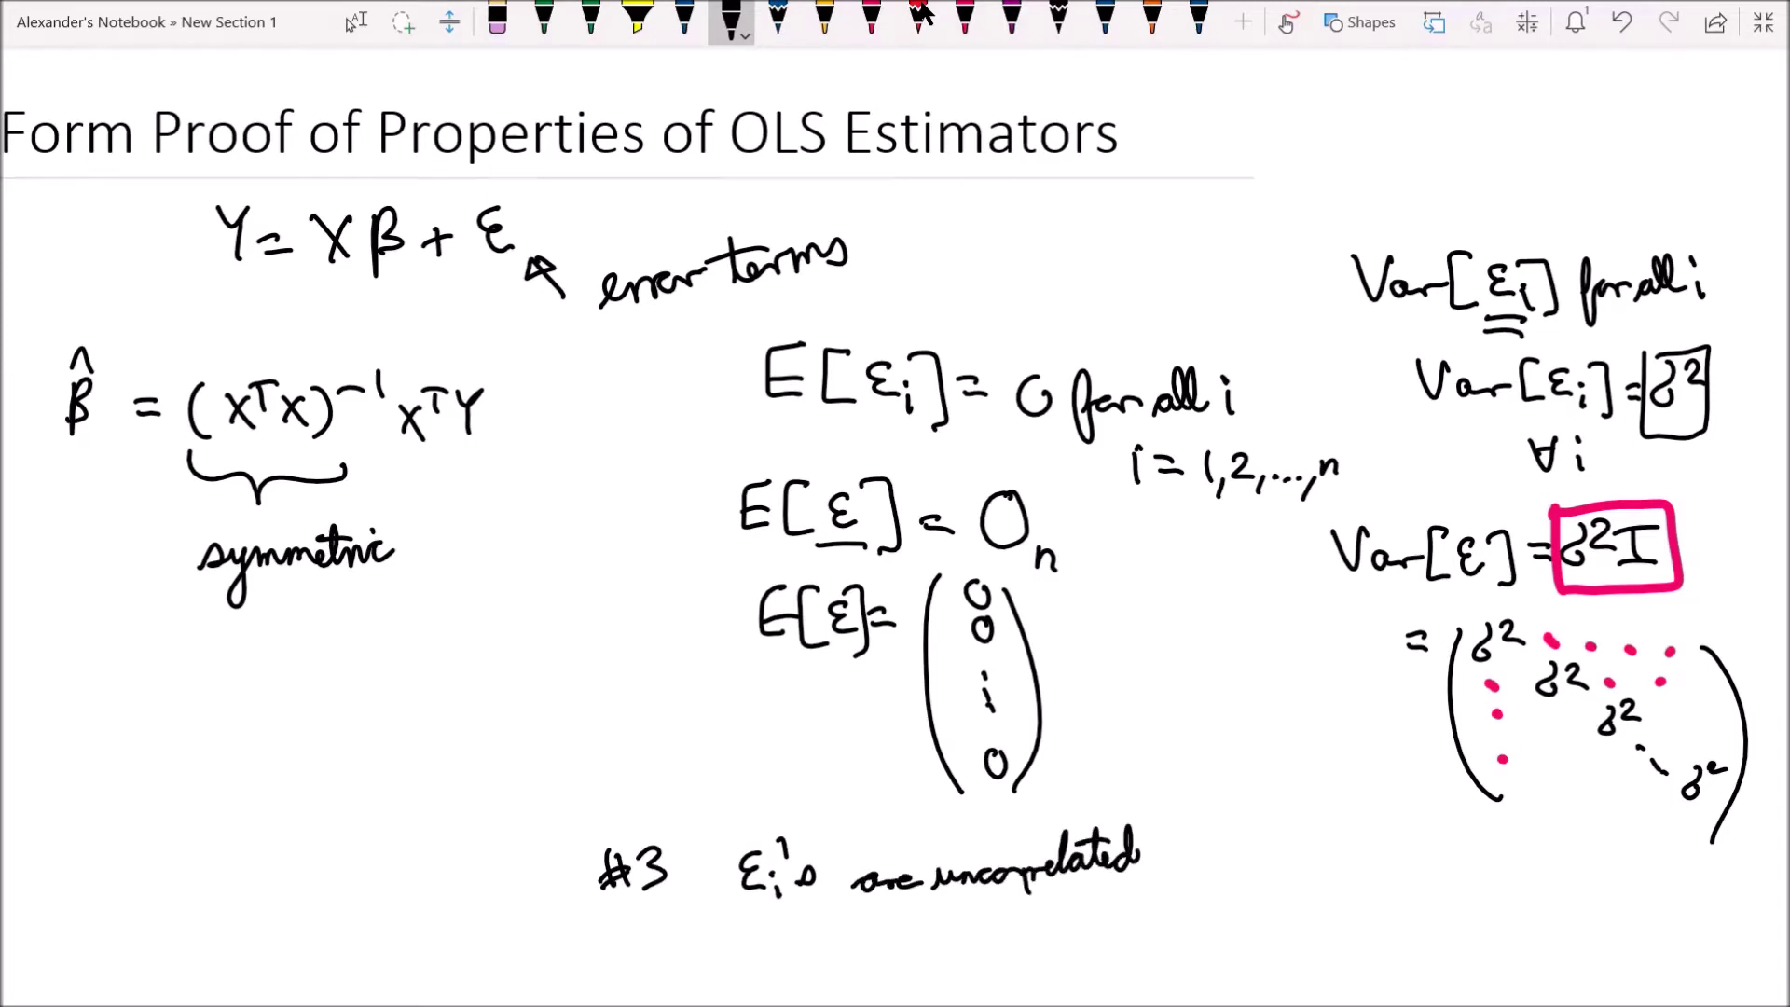
{"action": "mouse_move", "coordinate": [915, 911]}
{"action": "left_mouse_down"}
{"action": "mouse_move", "coordinate": [1144, 869]}
{"action": "mouse_move", "coordinate": [1043, 908]}
{"action": "mouse_move", "coordinate": [1126, 894]}
{"action": "left_mouse_up"}
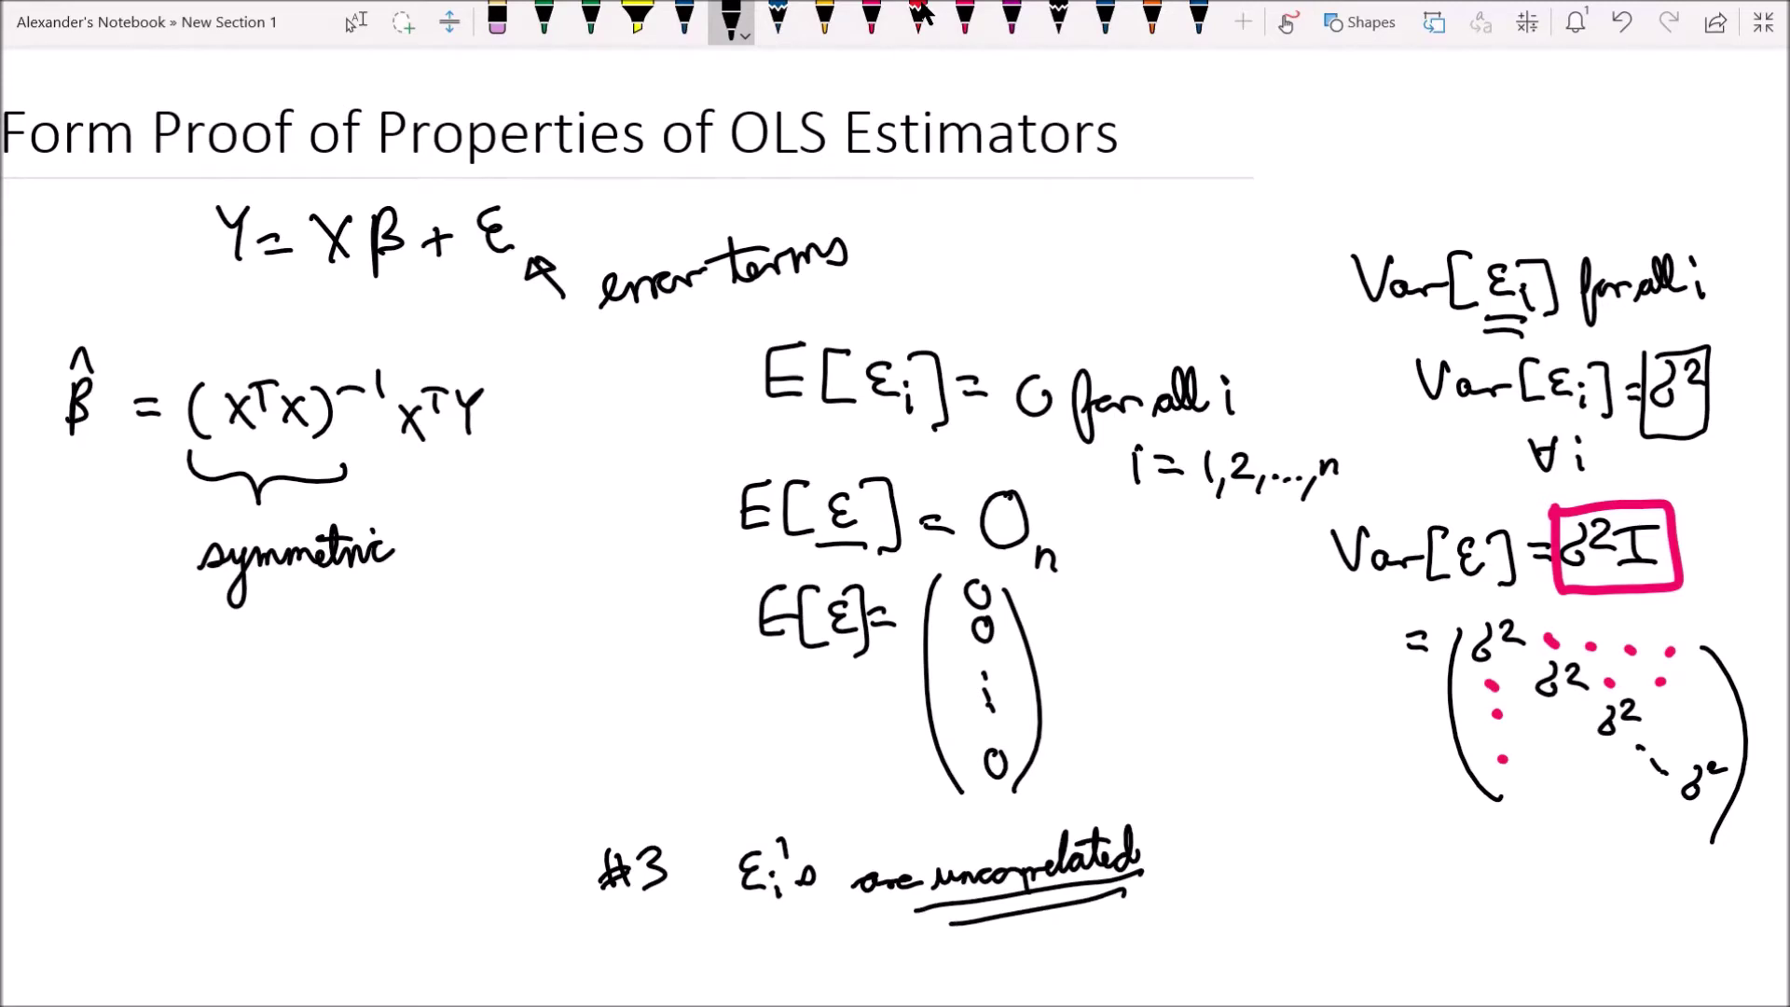
Write Var(ε1,ε2) = 0 beside the assumption
{"action": "mouse_move", "coordinate": [1180, 834]}
{"action": "left_mouse_down"}
{"action": "mouse_move", "coordinate": [1197, 872]}
{"action": "mouse_move", "coordinate": [1214, 838]}
{"action": "mouse_move", "coordinate": [1265, 856]}
{"action": "left_mouse_up"}
{"action": "mouse_move", "coordinate": [1288, 832]}
{"action": "left_mouse_down"}
{"action": "mouse_move", "coordinate": [1285, 890]}
{"action": "mouse_move", "coordinate": [1306, 873]}
{"action": "mouse_move", "coordinate": [1332, 887]}
{"action": "left_mouse_up"}
{"action": "mouse_move", "coordinate": [1344, 876]}
{"action": "left_mouse_down"}
{"action": "mouse_move", "coordinate": [1339, 895]}
{"action": "mouse_move", "coordinate": [1363, 876]}
{"action": "mouse_move", "coordinate": [1400, 887]}
{"action": "left_mouse_up"}
{"action": "mouse_move", "coordinate": [1414, 840]}
{"action": "left_mouse_down"}
{"action": "mouse_move", "coordinate": [1425, 865]}
{"action": "mouse_move", "coordinate": [1398, 902]}
{"action": "mouse_move", "coordinate": [1460, 872]}
{"action": "left_mouse_up"}
{"action": "left_click_drag", "start_coordinate": [1438, 888], "coordinate": [1490, 860]}
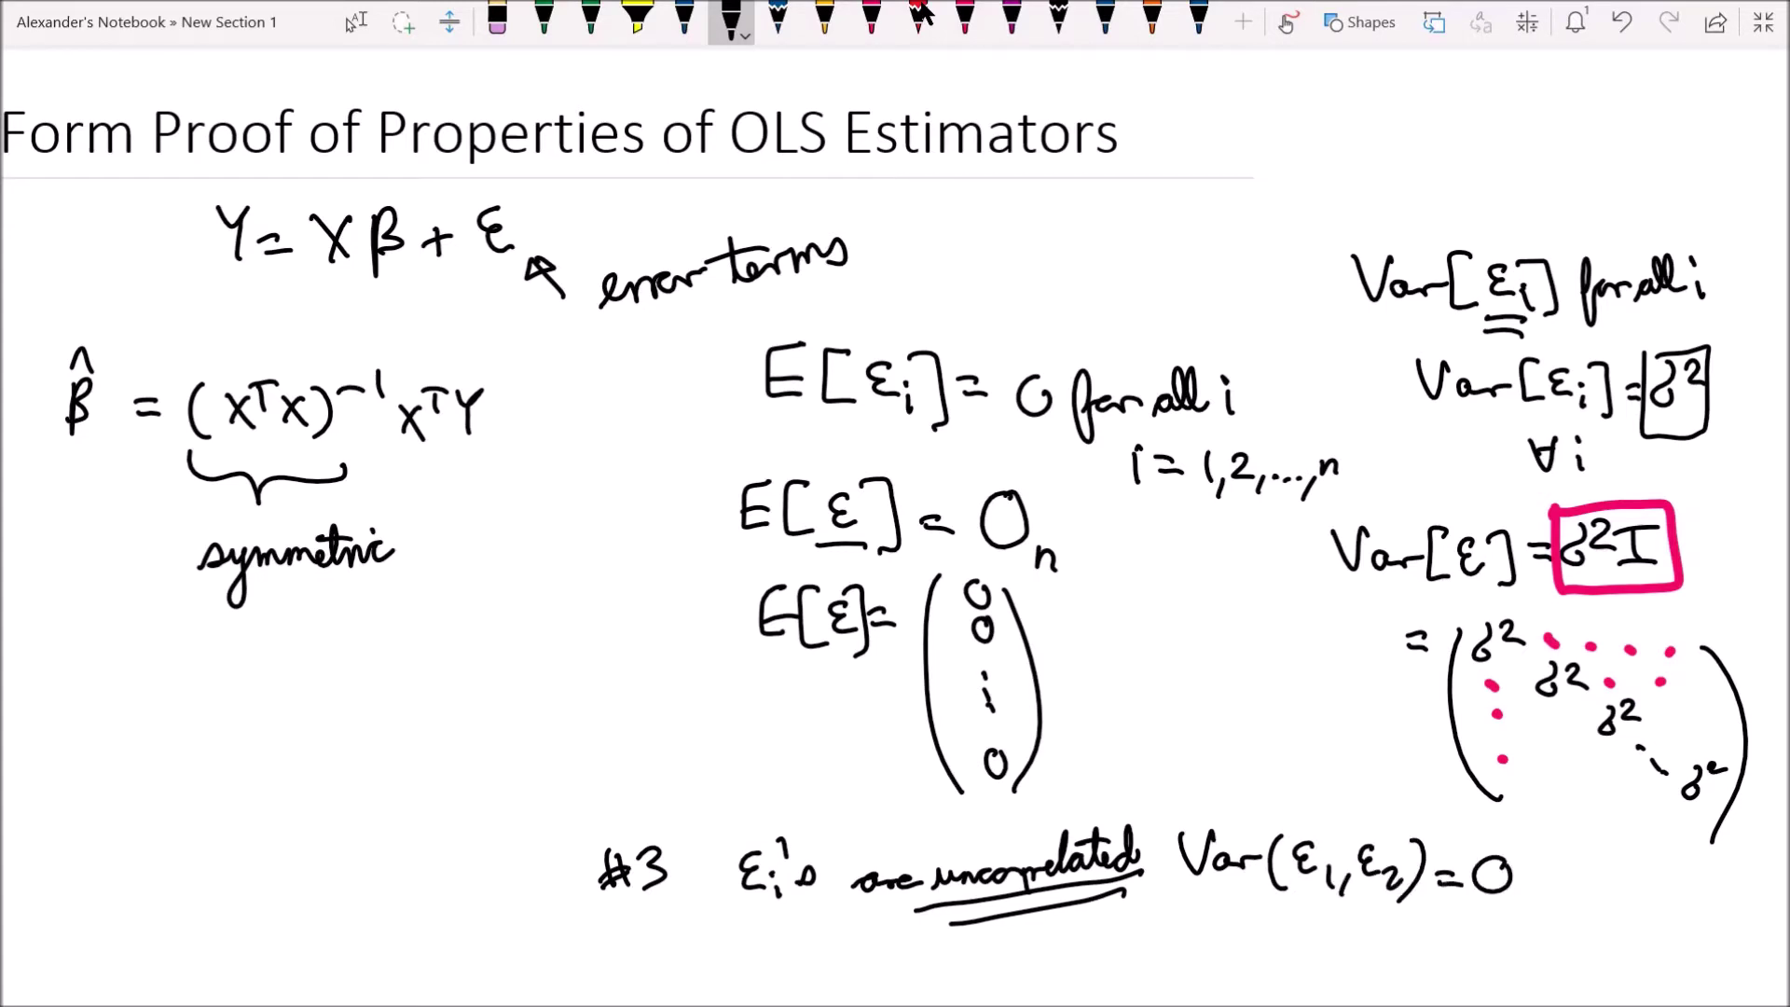
Write Cov(ε1,ε2) = 0 below the Var line
{"action": "mouse_move", "coordinate": [1212, 917]}
{"action": "left_mouse_down"}
{"action": "mouse_move", "coordinate": [1198, 942]}
{"action": "mouse_move", "coordinate": [1226, 955]}
{"action": "left_mouse_up"}
{"action": "left_click_drag", "start_coordinate": [1241, 938], "coordinate": [1277, 936]}
{"action": "mouse_move", "coordinate": [1311, 917]}
{"action": "left_mouse_down"}
{"action": "mouse_move", "coordinate": [1305, 955]}
{"action": "mouse_move", "coordinate": [1330, 929]}
{"action": "mouse_move", "coordinate": [1360, 961]}
{"action": "left_mouse_up"}
{"action": "left_click_drag", "start_coordinate": [1374, 945], "coordinate": [1369, 966]}
{"action": "left_click_drag", "start_coordinate": [1408, 919], "coordinate": [1441, 962]}
{"action": "mouse_move", "coordinate": [1444, 919]}
{"action": "left_mouse_down"}
{"action": "mouse_move", "coordinate": [1454, 975]}
{"action": "mouse_move", "coordinate": [1478, 936]}
{"action": "mouse_move", "coordinate": [1501, 947]}
{"action": "left_mouse_up"}
{"action": "mouse_move", "coordinate": [1534, 931]}
{"action": "left_mouse_down"}
{"action": "mouse_move", "coordinate": [1514, 942]}
{"action": "mouse_move", "coordinate": [1535, 932]}
{"action": "left_mouse_up"}
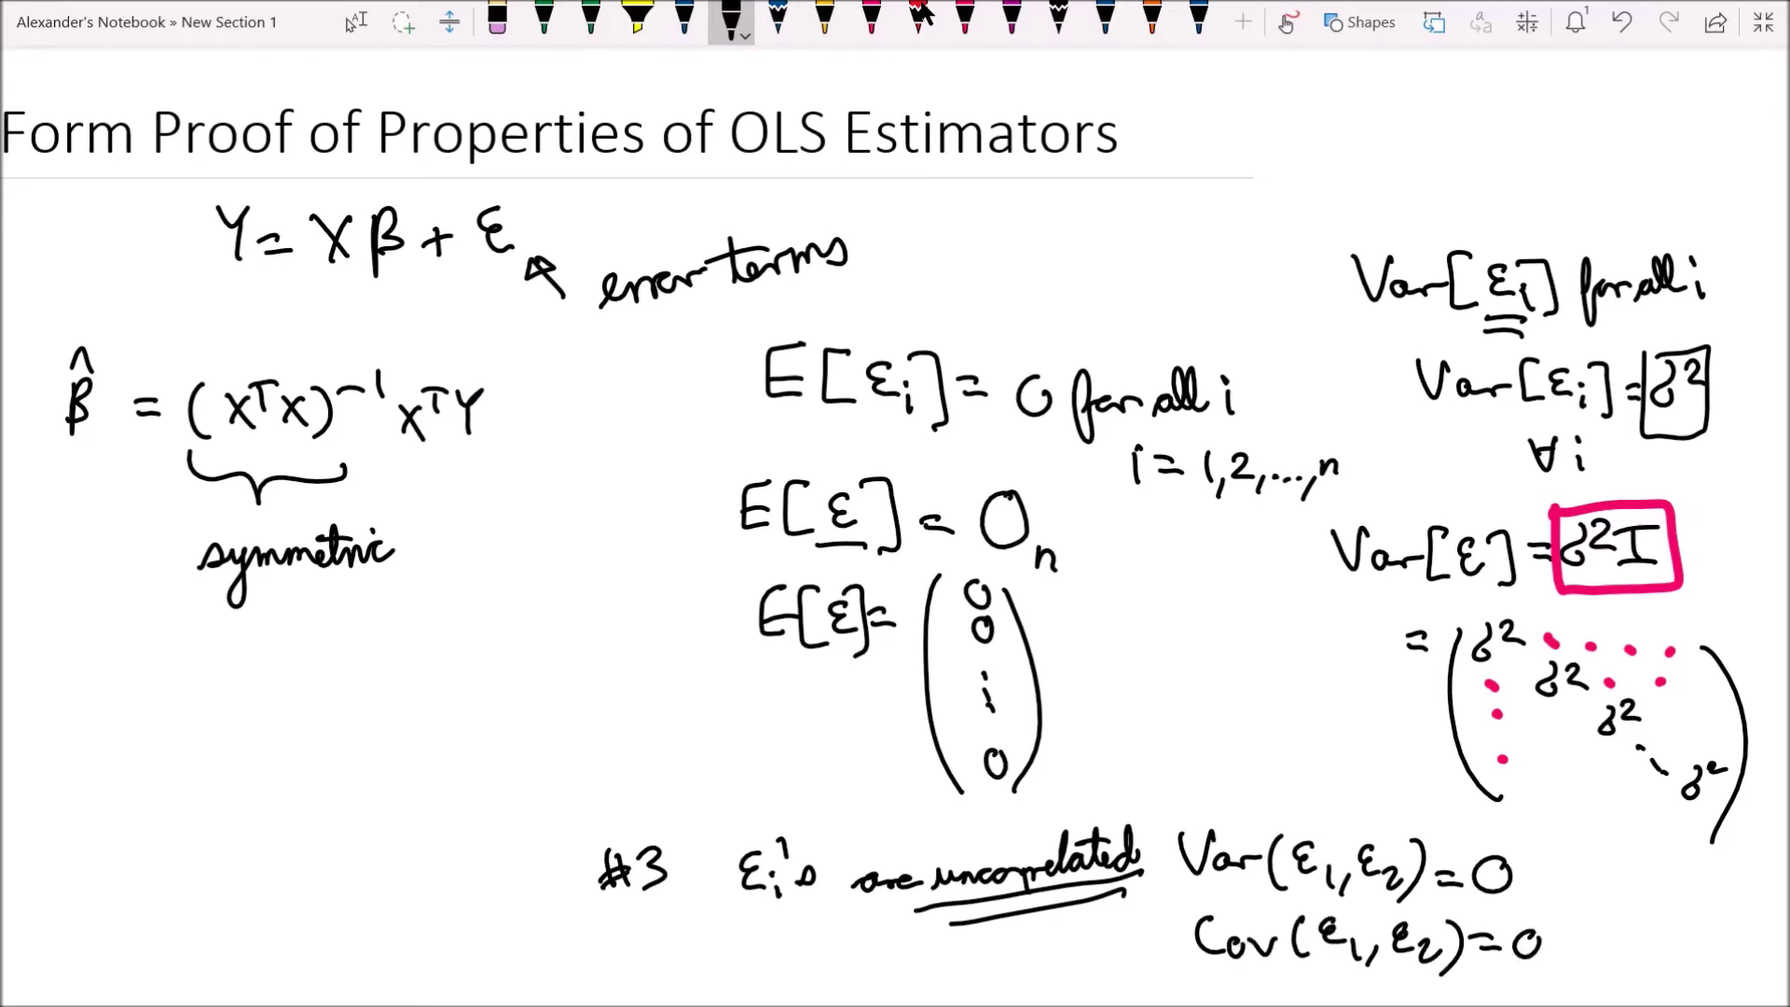
{"action": "left_click", "coordinate": [355, 22]}
{"action": "scroll", "coordinate": [1215, 718], "scroll_direction": "down", "scroll_amount": 5}
Handwrite Cov(εi,εj)=0 all i≠j below the Cov(ε1,ε2)=0 line
{"action": "mouse_move", "coordinate": [1193, 519]}
{"action": "left_mouse_down"}
{"action": "mouse_move", "coordinate": [1190, 553]}
{"action": "mouse_move", "coordinate": [1252, 538]}
{"action": "left_mouse_up"}
{"action": "mouse_move", "coordinate": [1293, 514]}
{"action": "left_mouse_down"}
{"action": "mouse_move", "coordinate": [1293, 566]}
{"action": "mouse_move", "coordinate": [1341, 569]}
{"action": "left_mouse_up"}
{"action": "left_click_drag", "start_coordinate": [1331, 542], "coordinate": [1351, 576]}
{"action": "mouse_move", "coordinate": [1384, 526]}
{"action": "left_mouse_down"}
{"action": "mouse_move", "coordinate": [1405, 564]}
{"action": "mouse_move", "coordinate": [1393, 595]}
{"action": "left_mouse_up"}
{"action": "mouse_move", "coordinate": [1421, 514]}
{"action": "left_mouse_down"}
{"action": "mouse_move", "coordinate": [1436, 546]}
{"action": "mouse_move", "coordinate": [1417, 592]}
{"action": "mouse_move", "coordinate": [1479, 552]}
{"action": "left_mouse_up"}
{"action": "left_click_drag", "start_coordinate": [1459, 567], "coordinate": [1486, 565]}
{"action": "mouse_move", "coordinate": [1511, 545]}
{"action": "left_mouse_down"}
{"action": "mouse_move", "coordinate": [1497, 554]}
{"action": "mouse_move", "coordinate": [1606, 563]}
{"action": "left_mouse_up"}
{"action": "mouse_move", "coordinate": [1644, 550]}
{"action": "left_mouse_down"}
{"action": "mouse_move", "coordinate": [1646, 569]}
{"action": "mouse_move", "coordinate": [1640, 539]}
{"action": "left_mouse_up"}
{"action": "left_click_drag", "start_coordinate": [1661, 544], "coordinate": [1688, 554]}
{"action": "mouse_move", "coordinate": [1680, 544]}
{"action": "left_mouse_down"}
{"action": "mouse_move", "coordinate": [1671, 570]}
{"action": "mouse_move", "coordinate": [1695, 595]}
{"action": "left_mouse_up"}
{"action": "left_click_drag", "start_coordinate": [1705, 527], "coordinate": [1707, 536]}
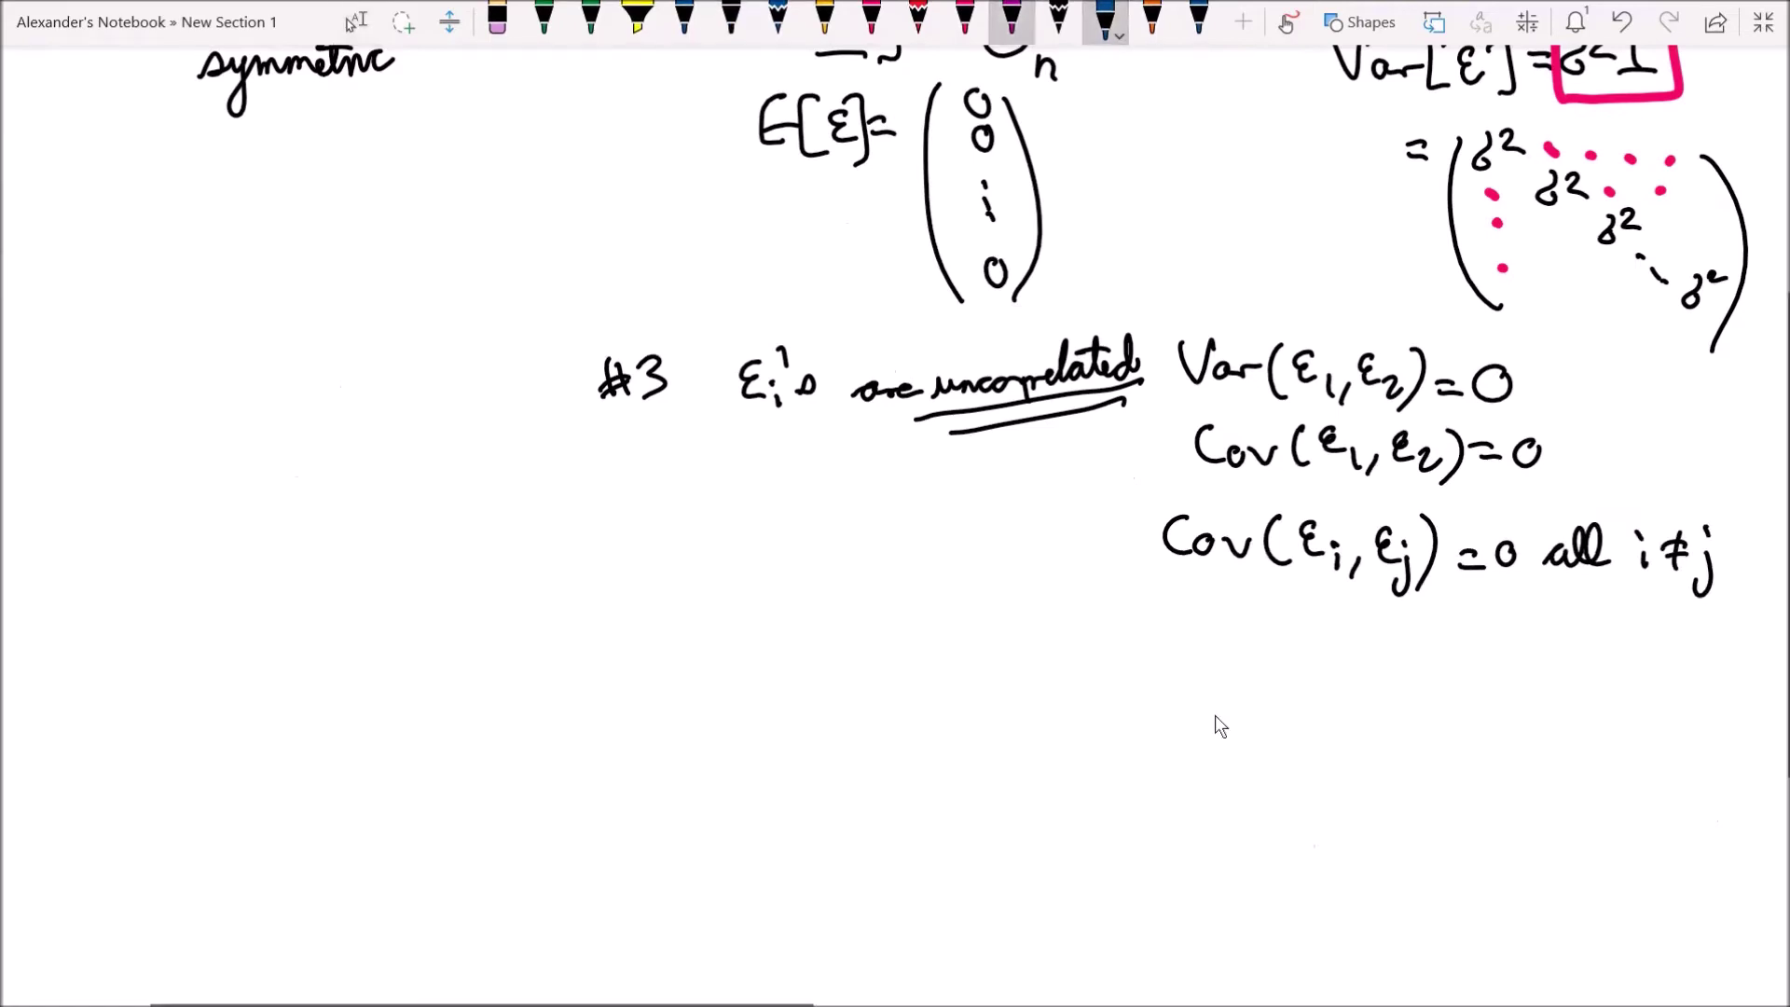
In pink ink, dot the matrix's off-diagonal entries and circle its top row
{"action": "left_click", "coordinate": [872, 19]}
{"action": "left_click", "coordinate": [1552, 218]}
{"action": "left_click", "coordinate": [1551, 248]}
{"action": "left_click", "coordinate": [1550, 277]}
{"action": "left_click", "coordinate": [1658, 229]}
{"action": "left_click", "coordinate": [1683, 229]}
{"action": "left_click", "coordinate": [1601, 263]}
{"action": "left_click", "coordinate": [1603, 295]}
{"action": "mouse_move", "coordinate": [1539, 109]}
{"action": "left_mouse_down"}
{"action": "mouse_move", "coordinate": [1527, 125]}
{"action": "mouse_move", "coordinate": [1539, 110]}
{"action": "left_mouse_up"}
{"action": "left_click_drag", "start_coordinate": [1582, 108], "coordinate": [1581, 110]}
{"action": "left_click_drag", "start_coordinate": [1626, 109], "coordinate": [1625, 111]}
{"action": "left_click_drag", "start_coordinate": [1665, 109], "coordinate": [1665, 111]}
In black ink, write '#2 and #3' below the #3 line with an arrow above
{"action": "left_click", "coordinate": [732, 18]}
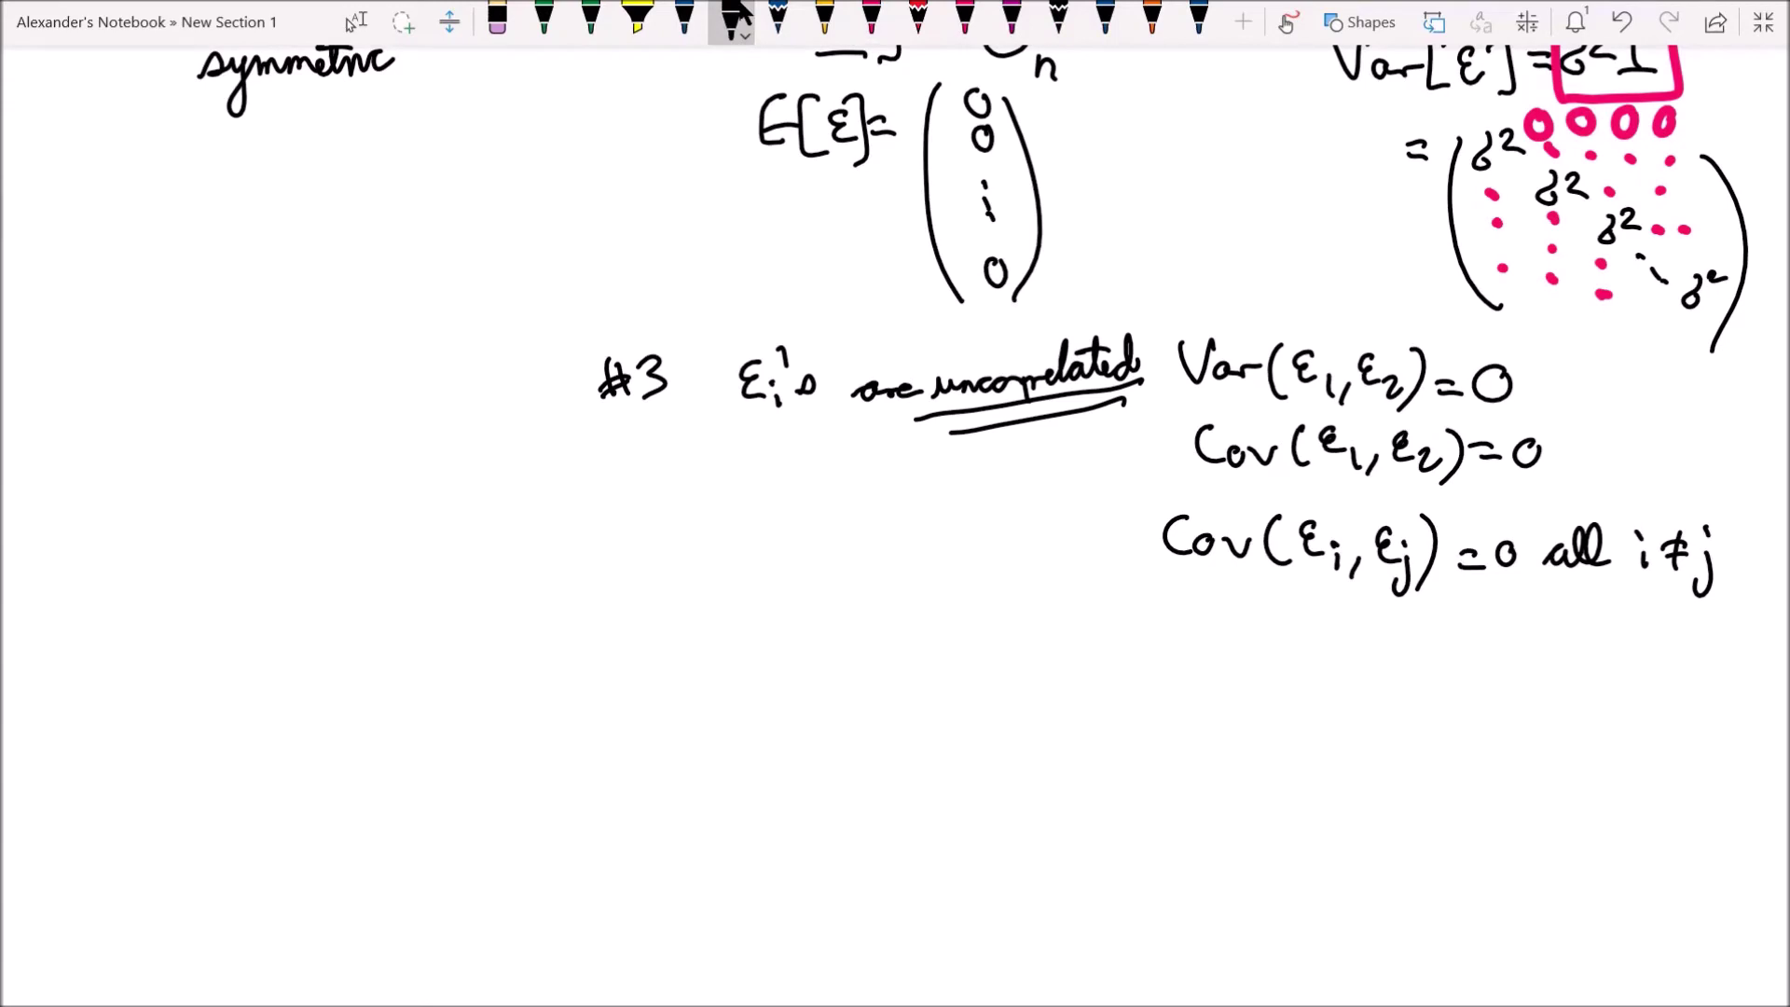
{"action": "left_click_drag", "start_coordinate": [634, 656], "coordinate": [635, 707]}
{"action": "mouse_move", "coordinate": [626, 678]}
{"action": "left_mouse_down"}
{"action": "mouse_move", "coordinate": [664, 672]}
{"action": "mouse_move", "coordinate": [657, 690]}
{"action": "left_mouse_up"}
{"action": "mouse_move", "coordinate": [667, 675]}
{"action": "left_mouse_down"}
{"action": "mouse_move", "coordinate": [685, 665]}
{"action": "mouse_move", "coordinate": [709, 703]}
{"action": "mouse_move", "coordinate": [799, 692]}
{"action": "mouse_move", "coordinate": [814, 661]}
{"action": "mouse_move", "coordinate": [829, 695]}
{"action": "left_mouse_up"}
{"action": "left_click", "coordinate": [738, 697]}
{"action": "left_click_drag", "start_coordinate": [852, 651], "coordinate": [863, 694]}
{"action": "left_click_drag", "start_coordinate": [837, 668], "coordinate": [881, 662]}
{"action": "mouse_move", "coordinate": [839, 680]}
{"action": "left_mouse_down"}
{"action": "mouse_move", "coordinate": [912, 676]}
{"action": "mouse_move", "coordinate": [876, 692]}
{"action": "left_mouse_up"}
{"action": "left_click_drag", "start_coordinate": [660, 602], "coordinate": [658, 650]}
{"action": "mouse_move", "coordinate": [642, 632]}
{"action": "left_mouse_down"}
{"action": "mouse_move", "coordinate": [657, 650]}
{"action": "mouse_move", "coordinate": [674, 629]}
{"action": "left_mouse_up"}
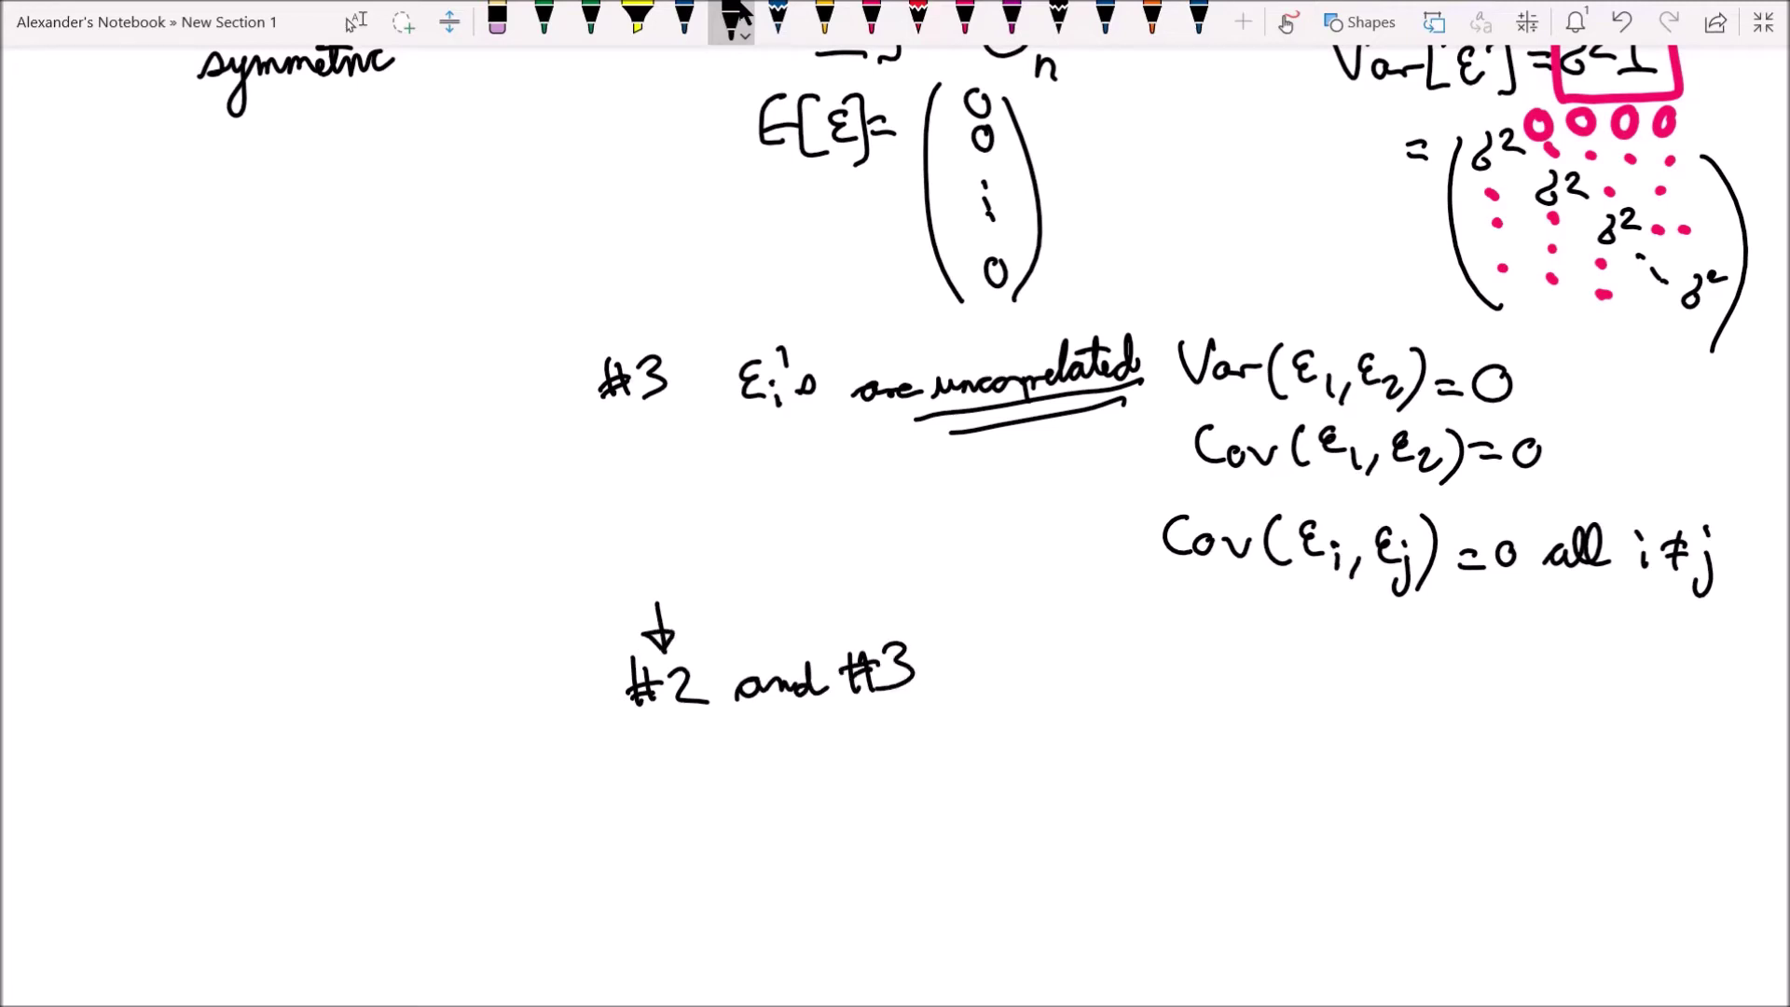
{"action": "mouse_move", "coordinate": [626, 527]}
{"action": "left_mouse_down"}
{"action": "mouse_move", "coordinate": [601, 530]}
{"action": "mouse_move", "coordinate": [664, 579]}
{"action": "mouse_move", "coordinate": [810, 589]}
{"action": "mouse_move", "coordinate": [853, 557]}
{"action": "left_mouse_up"}
Complete Var[εi]=σ² ∀i and draw a down arrow below '#2 and #3'
{"action": "left_click", "coordinate": [726, 541]}
{"action": "mouse_move", "coordinate": [841, 570]}
{"action": "left_mouse_down"}
{"action": "mouse_move", "coordinate": [882, 583]}
{"action": "mouse_move", "coordinate": [961, 541]}
{"action": "left_mouse_up"}
{"action": "left_click_drag", "start_coordinate": [938, 556], "coordinate": [975, 571]}
{"action": "left_click", "coordinate": [982, 534]}
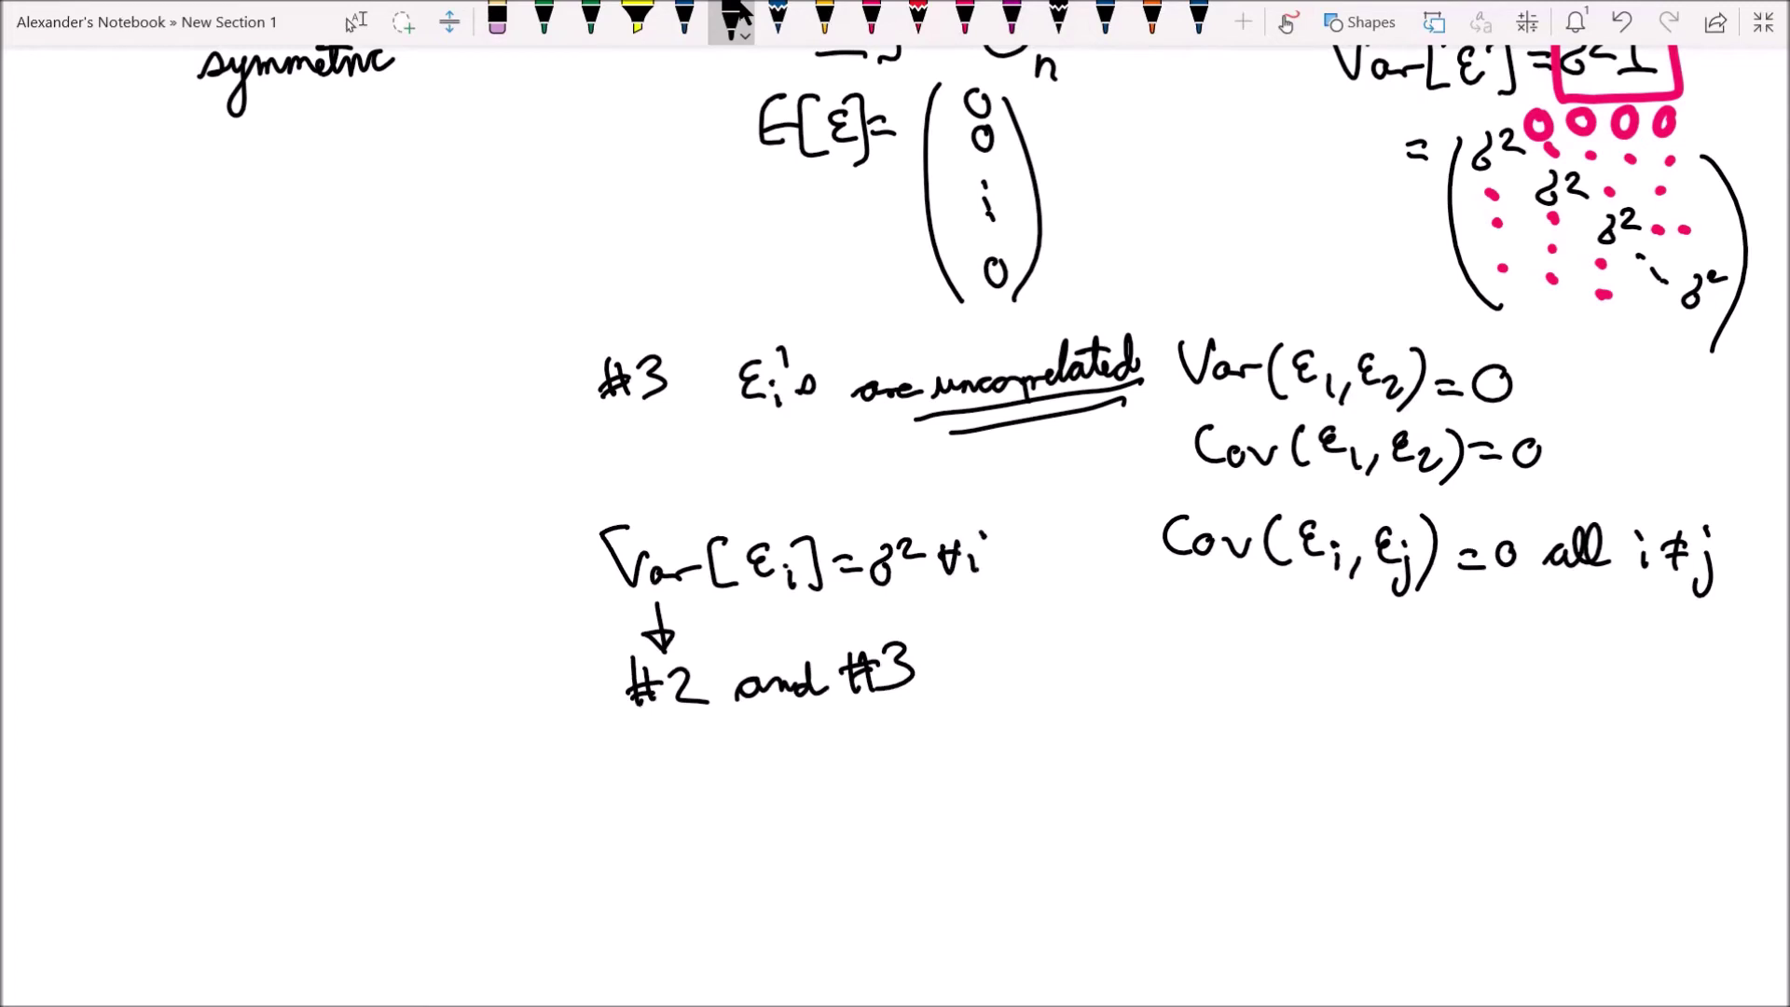
{"action": "mouse_move", "coordinate": [871, 724]}
{"action": "left_mouse_down"}
{"action": "mouse_move", "coordinate": [885, 785]}
{"action": "mouse_move", "coordinate": [902, 760]}
{"action": "left_mouse_up"}
Write Cov(εi,εj)=0 all i≠j below the arrow
{"action": "mouse_move", "coordinate": [807, 823]}
{"action": "left_mouse_down"}
{"action": "mouse_move", "coordinate": [783, 844]}
{"action": "mouse_move", "coordinate": [813, 859]}
{"action": "left_mouse_up"}
{"action": "left_click_drag", "start_coordinate": [832, 845], "coordinate": [858, 841]}
{"action": "mouse_move", "coordinate": [879, 818]}
{"action": "left_mouse_down"}
{"action": "mouse_move", "coordinate": [878, 861]}
{"action": "mouse_move", "coordinate": [947, 864]}
{"action": "left_mouse_up"}
{"action": "mouse_move", "coordinate": [972, 813]}
{"action": "left_mouse_down"}
{"action": "mouse_move", "coordinate": [960, 837]}
{"action": "mouse_move", "coordinate": [981, 847]}
{"action": "left_mouse_up"}
{"action": "left_click_drag", "start_coordinate": [993, 841], "coordinate": [985, 874]}
{"action": "left_click_drag", "start_coordinate": [1009, 809], "coordinate": [1011, 858]}
{"action": "left_click_drag", "start_coordinate": [1027, 818], "coordinate": [1054, 823]}
{"action": "mouse_move", "coordinate": [1075, 800]}
{"action": "left_mouse_down"}
{"action": "mouse_move", "coordinate": [1069, 826]}
{"action": "mouse_move", "coordinate": [1077, 804]}
{"action": "left_mouse_up"}
{"action": "mouse_move", "coordinate": [918, 897]}
{"action": "left_mouse_down"}
{"action": "mouse_move", "coordinate": [893, 918]}
{"action": "mouse_move", "coordinate": [970, 877]}
{"action": "left_mouse_up"}
{"action": "left_click_drag", "start_coordinate": [993, 897], "coordinate": [992, 888]}
{"action": "left_click_drag", "start_coordinate": [1013, 891], "coordinate": [1032, 886]}
{"action": "mouse_move", "coordinate": [1014, 902]}
{"action": "left_mouse_down"}
{"action": "mouse_move", "coordinate": [1033, 898]}
{"action": "mouse_move", "coordinate": [1016, 907]}
{"action": "mouse_move", "coordinate": [1034, 917]}
{"action": "left_mouse_up"}
{"action": "left_click_drag", "start_coordinate": [1047, 864], "coordinate": [1047, 867]}
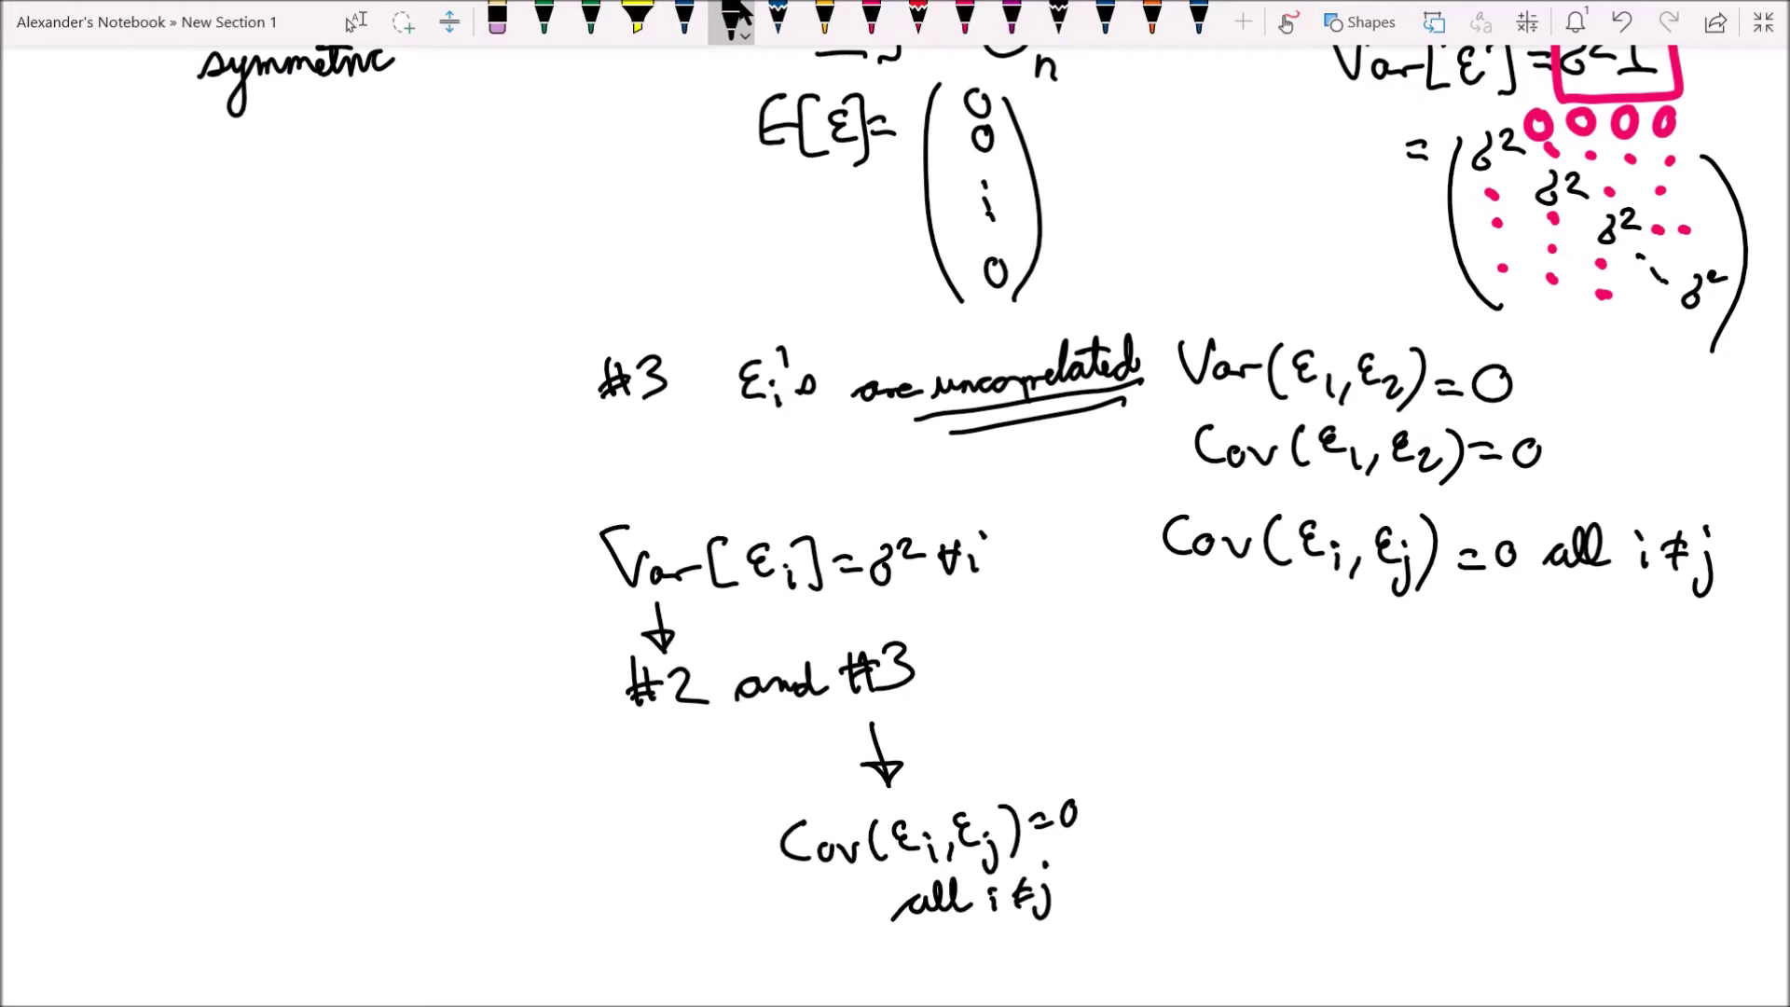
Brace the two results together and write Var[ε]=σ²I n×n beside the brace
{"action": "mouse_move", "coordinate": [979, 615]}
{"action": "left_mouse_down"}
{"action": "mouse_move", "coordinate": [1007, 623]}
{"action": "mouse_move", "coordinate": [1028, 760]}
{"action": "left_mouse_up"}
{"action": "mouse_move", "coordinate": [1088, 646]}
{"action": "left_mouse_down"}
{"action": "mouse_move", "coordinate": [1121, 644]}
{"action": "mouse_move", "coordinate": [1152, 688]}
{"action": "mouse_move", "coordinate": [1186, 679]}
{"action": "left_mouse_up"}
{"action": "mouse_move", "coordinate": [1217, 646]}
{"action": "left_mouse_down"}
{"action": "mouse_move", "coordinate": [1200, 658]}
{"action": "mouse_move", "coordinate": [1227, 701]}
{"action": "mouse_move", "coordinate": [1259, 692]}
{"action": "mouse_move", "coordinate": [1280, 717]}
{"action": "mouse_move", "coordinate": [1347, 674]}
{"action": "mouse_move", "coordinate": [1399, 714]}
{"action": "mouse_move", "coordinate": [1447, 691]}
{"action": "mouse_move", "coordinate": [1471, 716]}
{"action": "left_mouse_up"}
{"action": "mouse_move", "coordinate": [1452, 716]}
{"action": "left_mouse_down"}
{"action": "mouse_move", "coordinate": [1495, 716]}
{"action": "mouse_move", "coordinate": [1495, 666]}
{"action": "left_mouse_up"}
{"action": "mouse_move", "coordinate": [1504, 743]}
{"action": "left_mouse_down"}
{"action": "mouse_move", "coordinate": [1516, 728]}
{"action": "mouse_move", "coordinate": [1549, 748]}
{"action": "left_mouse_up"}
{"action": "mouse_move", "coordinate": [1547, 723]}
{"action": "left_mouse_down"}
{"action": "mouse_move", "coordinate": [1526, 751]}
{"action": "mouse_move", "coordinate": [1575, 749]}
{"action": "left_mouse_up"}
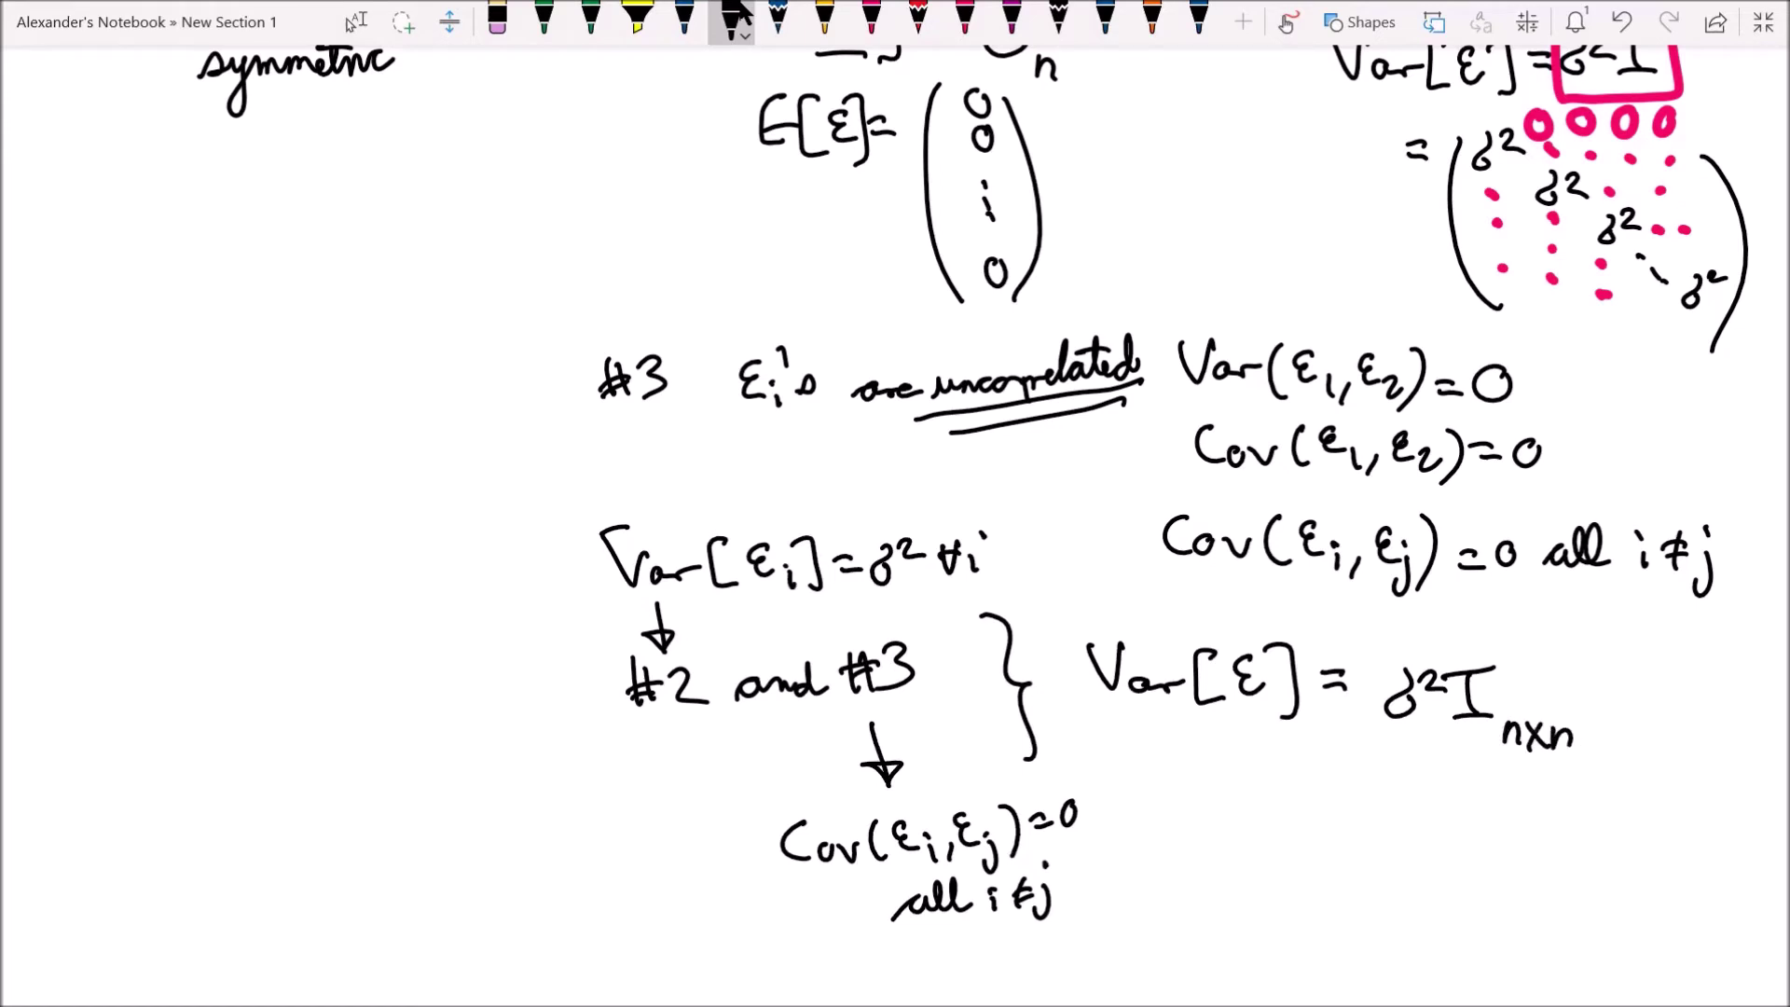
Write Var[ε]= followed by a matrix with σ² down the diagonal
{"action": "mouse_move", "coordinate": [1149, 807]}
{"action": "left_mouse_down"}
{"action": "mouse_move", "coordinate": [1194, 812]}
{"action": "mouse_move", "coordinate": [1217, 851]}
{"action": "mouse_move", "coordinate": [1248, 836]}
{"action": "left_mouse_up"}
{"action": "mouse_move", "coordinate": [1279, 807]}
{"action": "left_mouse_down"}
{"action": "mouse_move", "coordinate": [1261, 810]}
{"action": "mouse_move", "coordinate": [1278, 854]}
{"action": "left_mouse_up"}
{"action": "left_click_drag", "start_coordinate": [1304, 808], "coordinate": [1317, 849]}
{"action": "left_click_drag", "start_coordinate": [1356, 820], "coordinate": [1439, 947]}
{"action": "mouse_move", "coordinate": [1461, 798]}
{"action": "left_mouse_down"}
{"action": "mouse_move", "coordinate": [1452, 822]}
{"action": "mouse_move", "coordinate": [1495, 822]}
{"action": "mouse_move", "coordinate": [1496, 854]}
{"action": "mouse_move", "coordinate": [1531, 860]}
{"action": "mouse_move", "coordinate": [1533, 884]}
{"action": "mouse_move", "coordinate": [1585, 914]}
{"action": "left_mouse_up"}
{"action": "left_click_drag", "start_coordinate": [1604, 893], "coordinate": [1632, 905]}
Close the matrix and fill its off-diagonal positions with zeros and ellipses
{"action": "mouse_move", "coordinate": [1634, 789]}
{"action": "left_mouse_down"}
{"action": "mouse_move", "coordinate": [1658, 890]}
{"action": "mouse_move", "coordinate": [1613, 946]}
{"action": "left_mouse_up"}
{"action": "left_click_drag", "start_coordinate": [1511, 800], "coordinate": [1569, 803]}
{"action": "mouse_move", "coordinate": [1606, 802]}
{"action": "left_mouse_down"}
{"action": "mouse_move", "coordinate": [1593, 819]}
{"action": "mouse_move", "coordinate": [1606, 806]}
{"action": "left_mouse_up"}
{"action": "left_click_drag", "start_coordinate": [1441, 859], "coordinate": [1443, 859]}
{"action": "mouse_move", "coordinate": [1445, 888]}
{"action": "left_mouse_down"}
{"action": "mouse_move", "coordinate": [1442, 918]}
{"action": "mouse_move", "coordinate": [1484, 923]}
{"action": "left_mouse_up"}
{"action": "mouse_move", "coordinate": [1550, 844]}
{"action": "left_mouse_down"}
{"action": "mouse_move", "coordinate": [1602, 849]}
{"action": "mouse_move", "coordinate": [1604, 868]}
{"action": "left_mouse_up"}
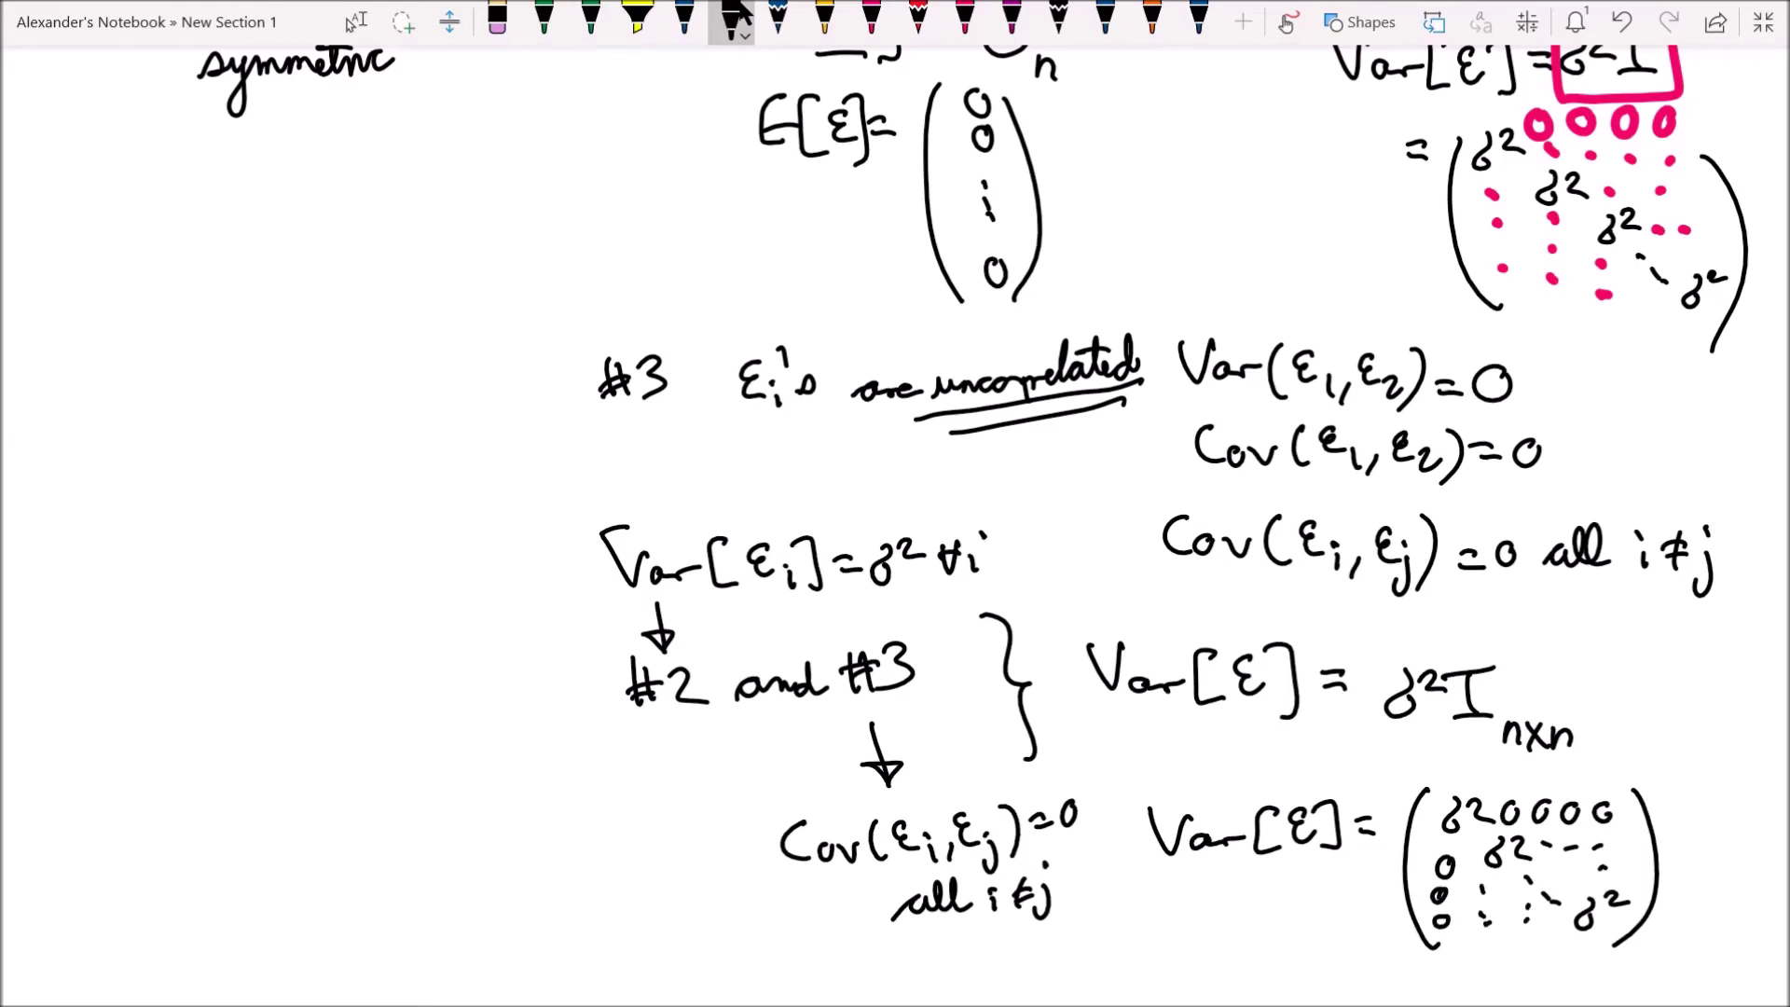
{"action": "left_click", "coordinate": [356, 21]}
{"action": "scroll", "coordinate": [623, 285], "scroll_direction": "down", "scroll_amount": 4, "text": "ctrl"}
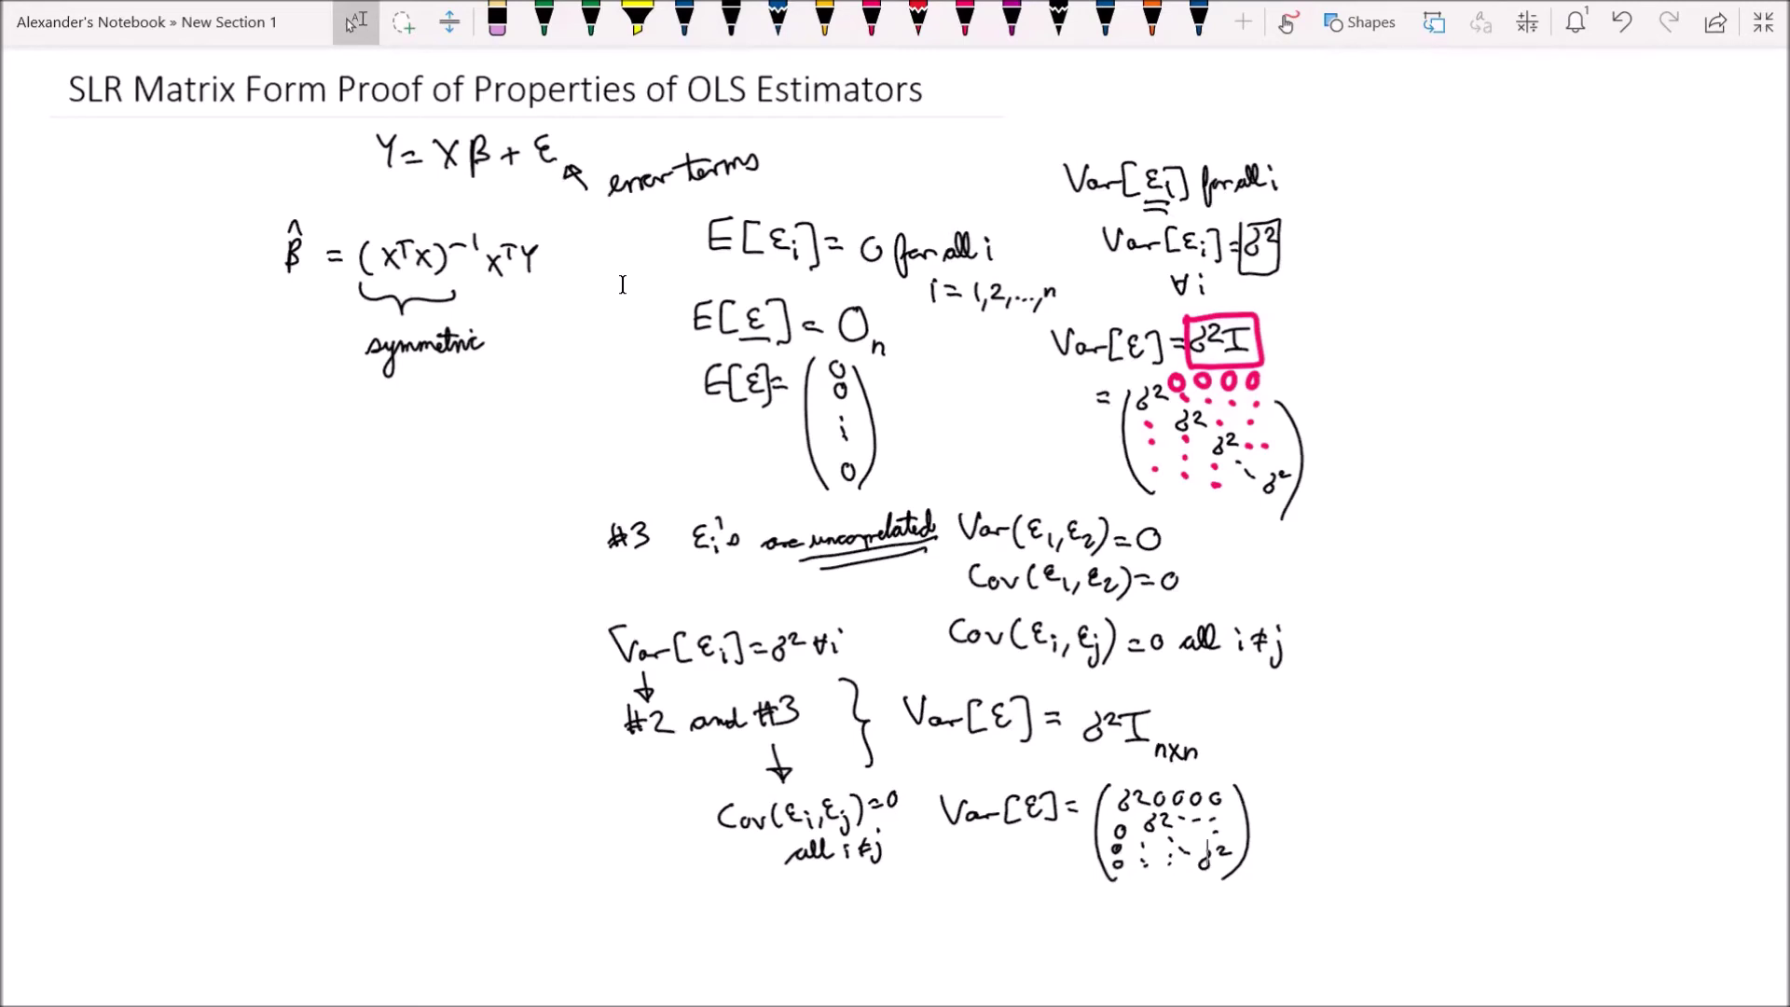
In black ink, double-underline the 0 in E[εi]=0 and draw // beside the boxed σ²
{"action": "left_click", "coordinate": [731, 19]}
{"action": "mouse_move", "coordinate": [856, 277]}
{"action": "left_mouse_down"}
{"action": "mouse_move", "coordinate": [897, 275]}
{"action": "mouse_move", "coordinate": [899, 292]}
{"action": "left_mouse_up"}
{"action": "left_click_drag", "start_coordinate": [1304, 226], "coordinate": [1289, 270]}
{"action": "left_click_drag", "start_coordinate": [1317, 224], "coordinate": [1301, 268]}
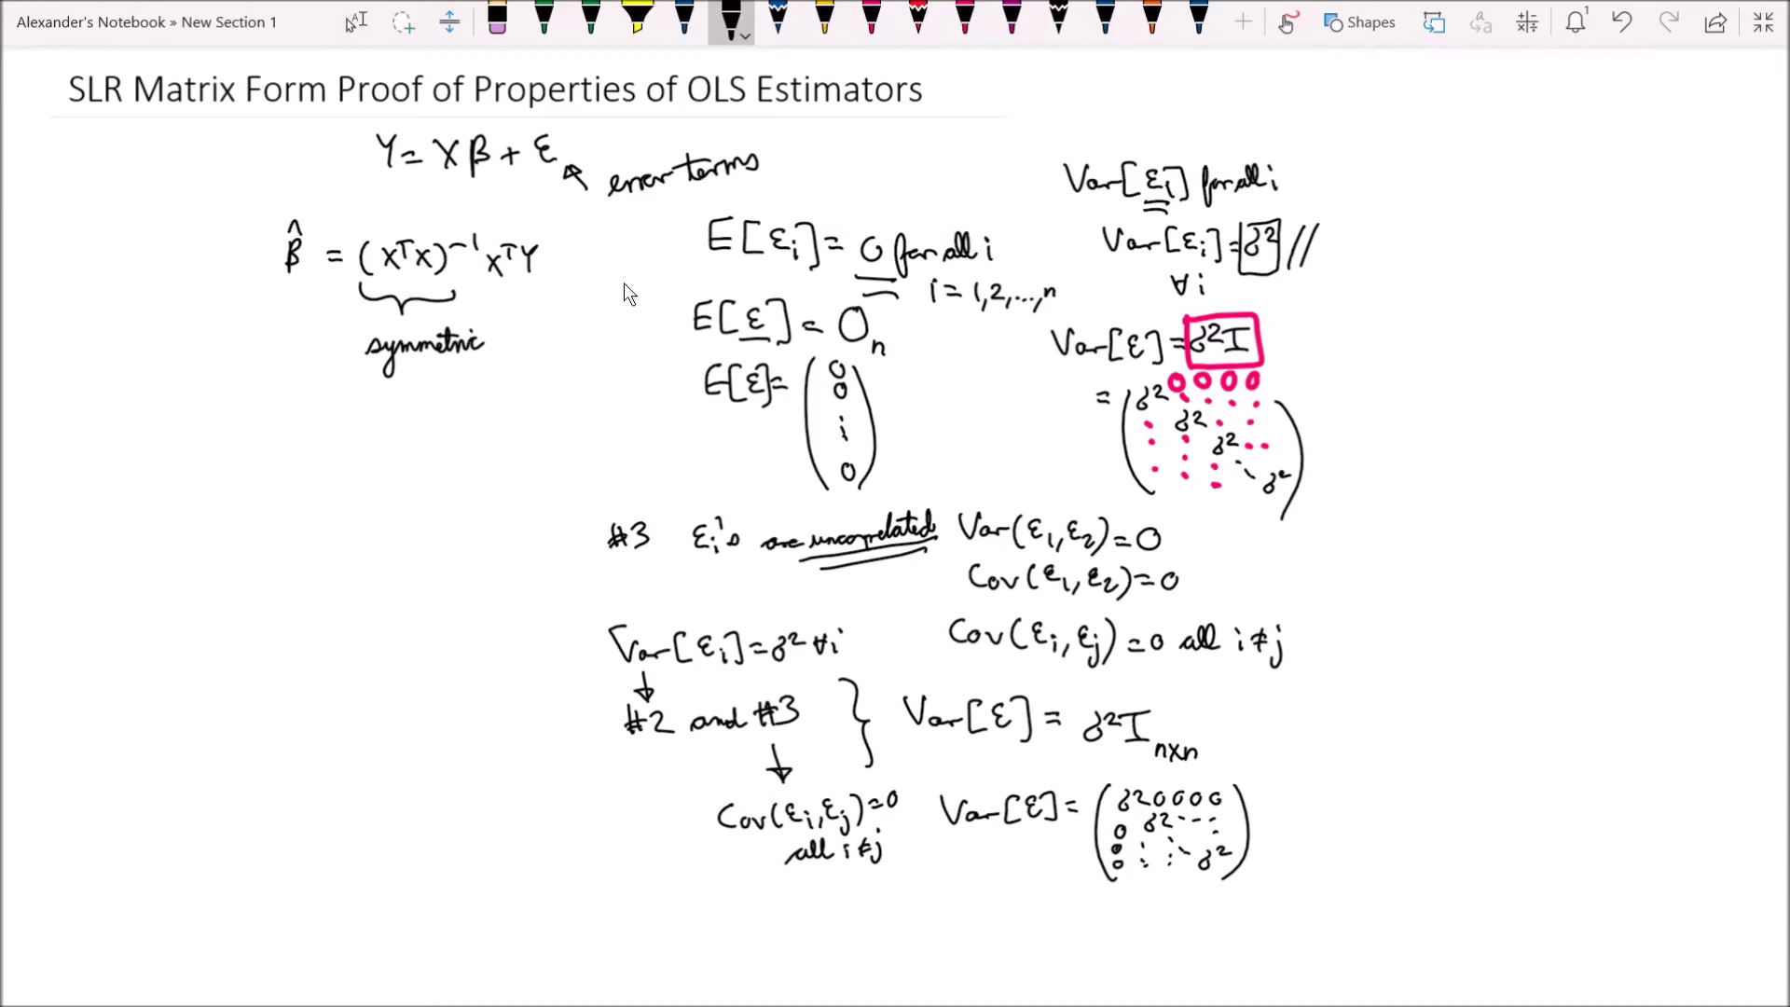
{"action": "scroll", "coordinate": [624, 283], "scroll_direction": "down", "scroll_amount": 1}
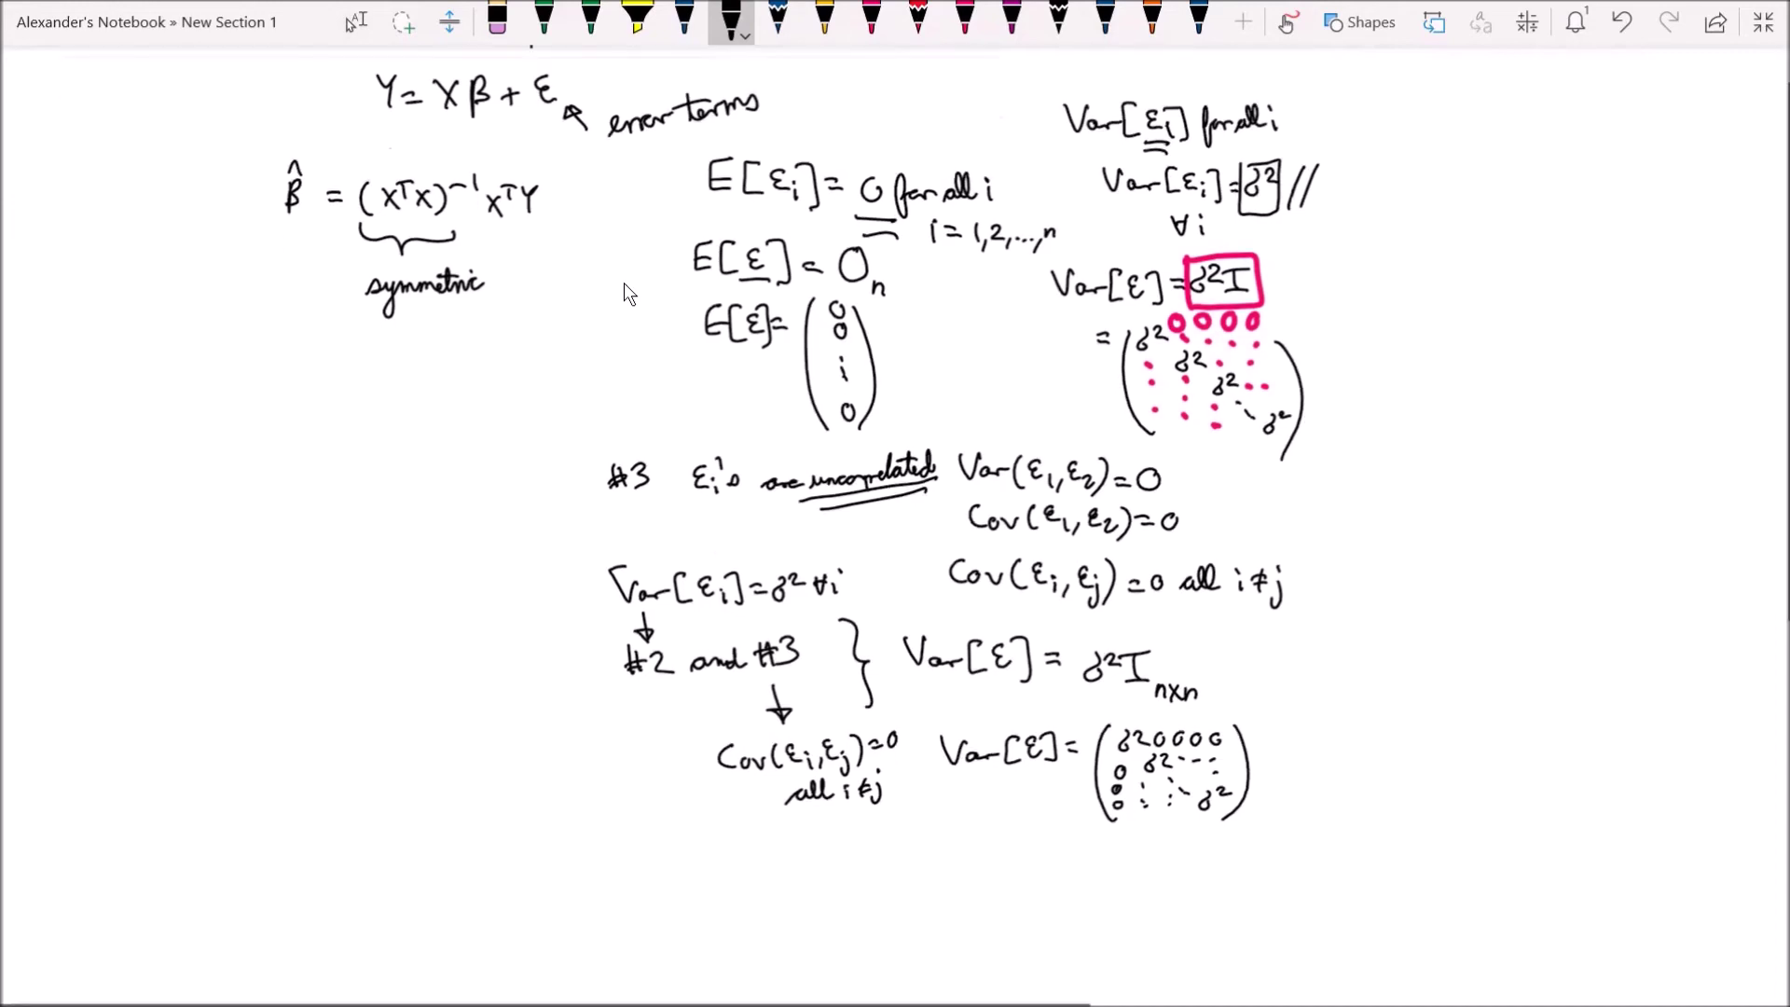